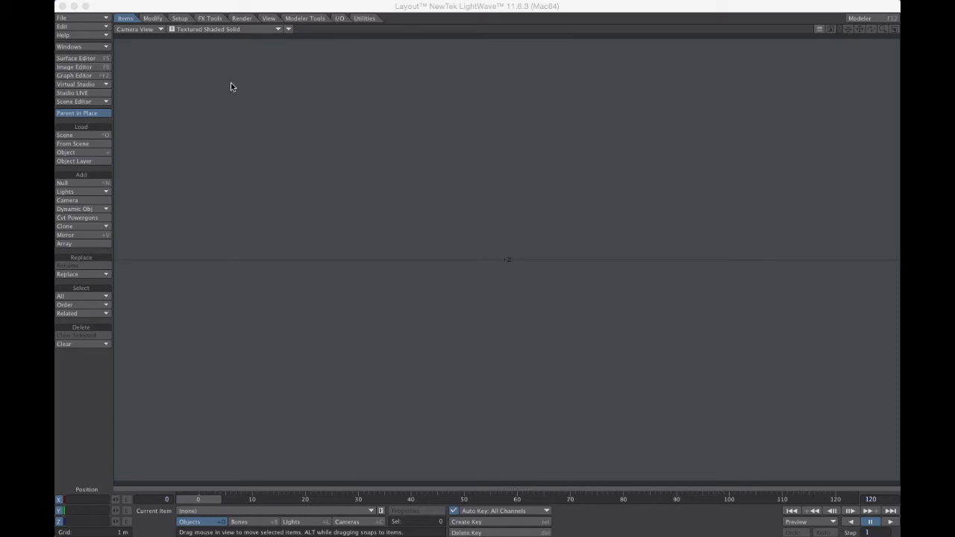
- Add a particle emitter of type HV Emitter, keeping the name Emitter
{"action": "left_click", "coordinate": [210, 18]}
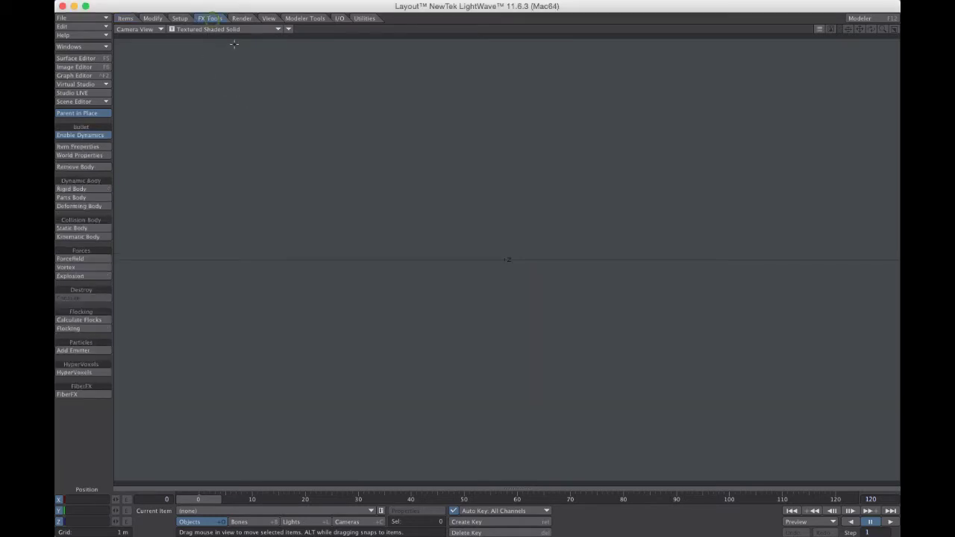
{"action": "left_click", "coordinate": [74, 352]}
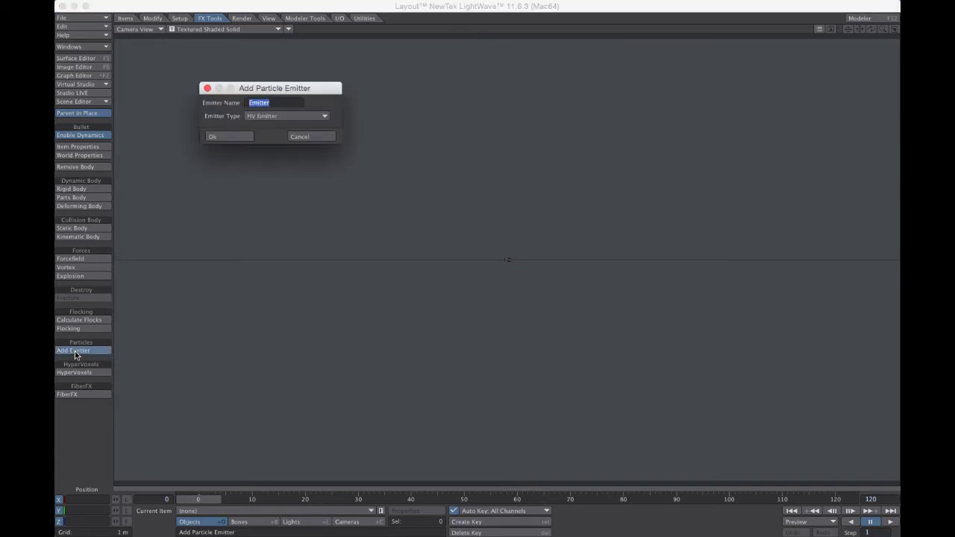
{"action": "left_click_drag", "start_coordinate": [271, 91], "coordinate": [301, 115]}
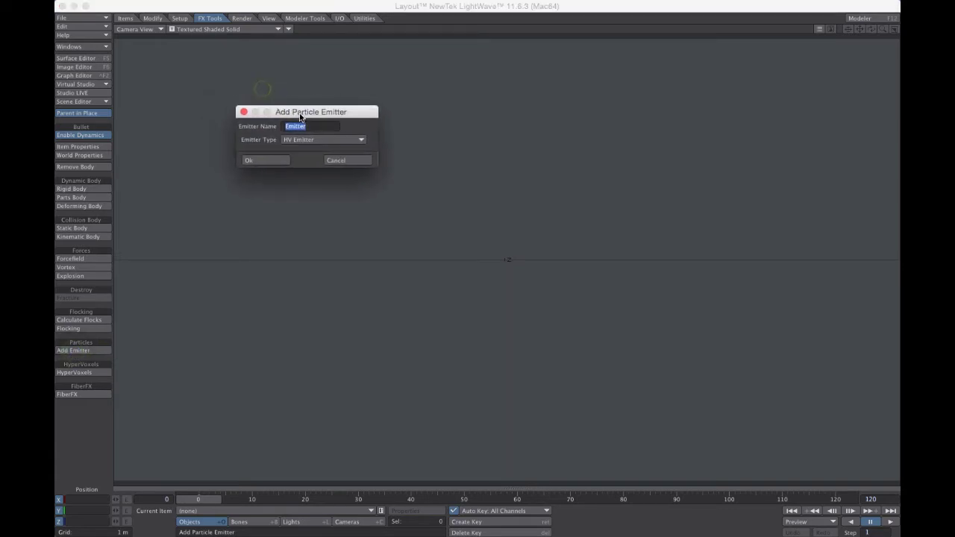
{"action": "left_click", "coordinate": [314, 142]}
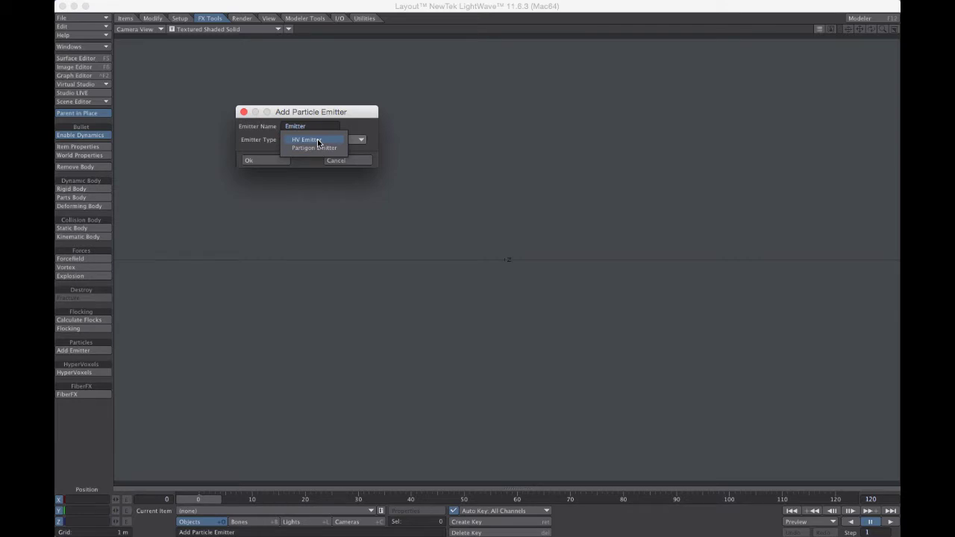
{"action": "left_click", "coordinate": [318, 140]}
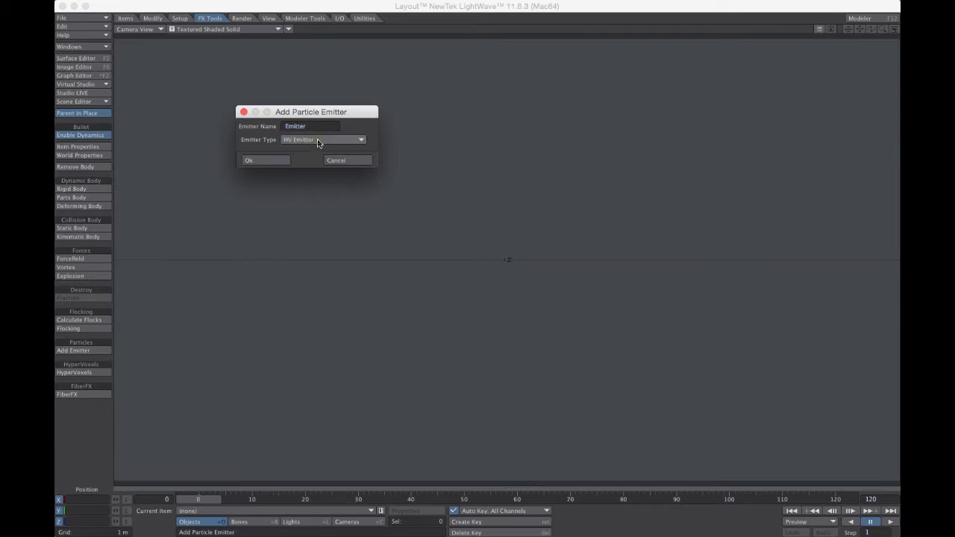
{"action": "left_click", "coordinate": [266, 159]}
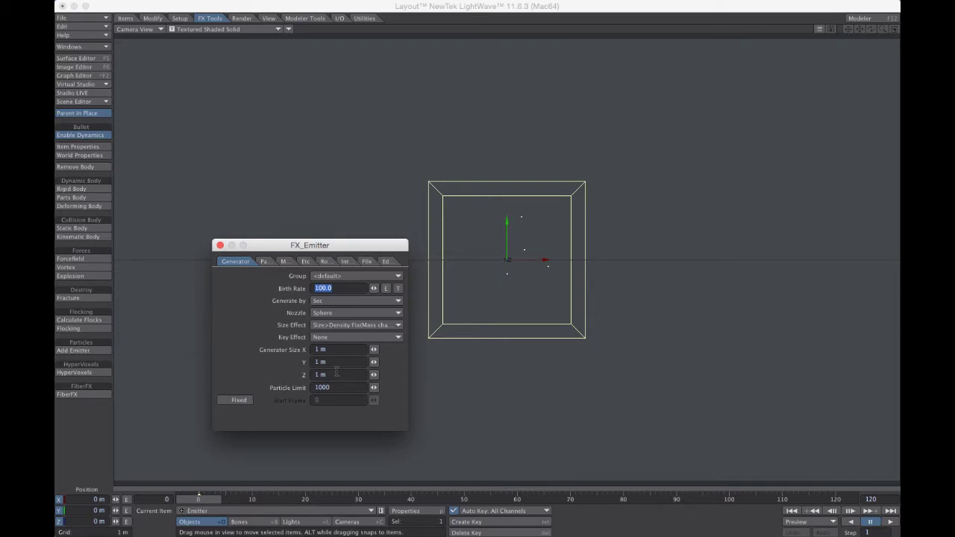
{"action": "left_click", "coordinate": [328, 302]}
{"action": "left_click", "coordinate": [353, 216]}
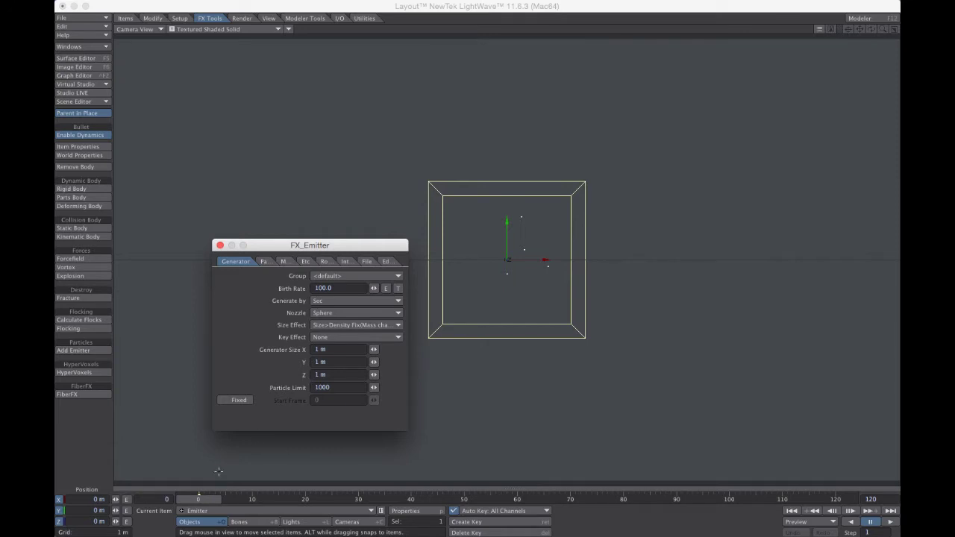
{"action": "left_click_drag", "start_coordinate": [219, 499], "coordinate": [198, 499]}
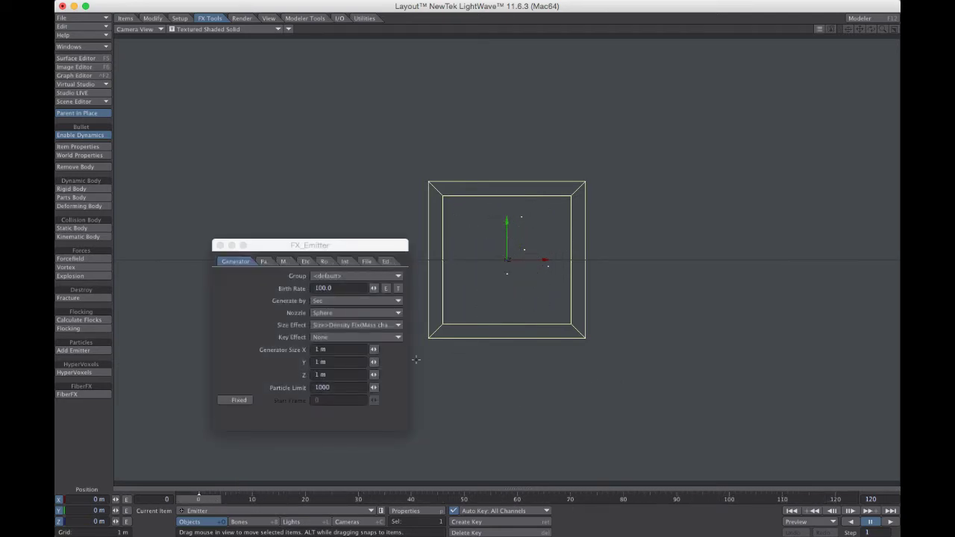
- Extend the timeline's end frame to 240
{"action": "left_click", "coordinate": [878, 499]}
{"action": "type", "text": "240"}
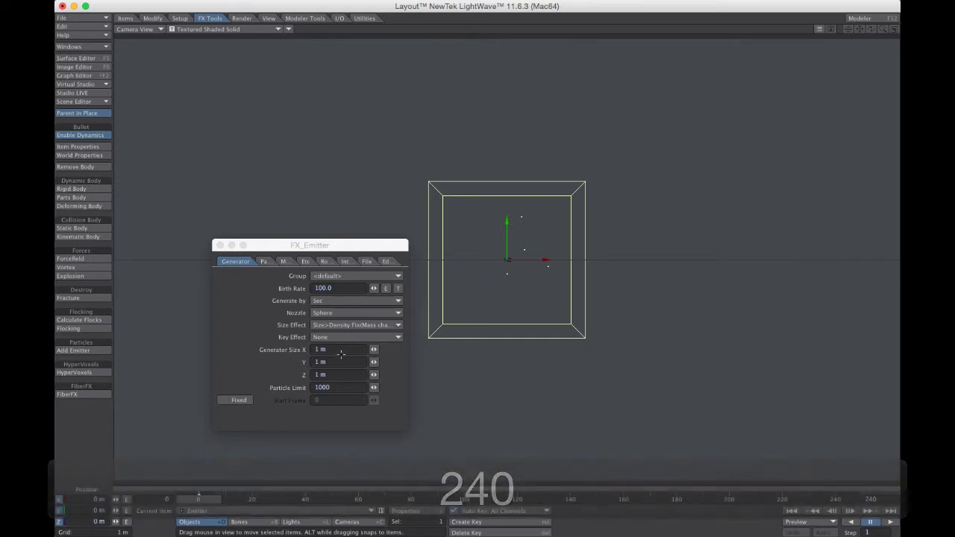
- Set the emitter's generator size to 500 mm in X, Y and Z
{"action": "left_click", "coordinate": [337, 350]}
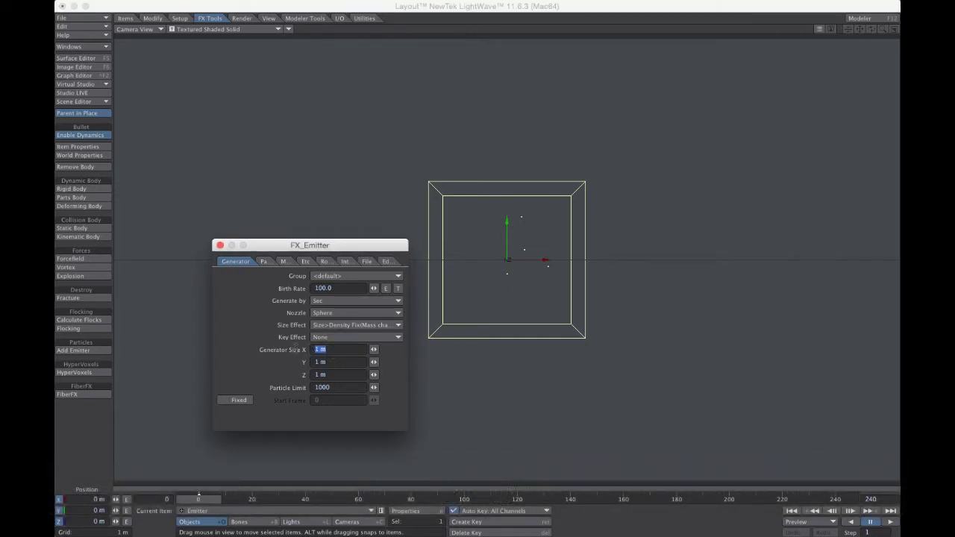
{"action": "type", "text": ".5"}
{"action": "key", "text": "Tab"}
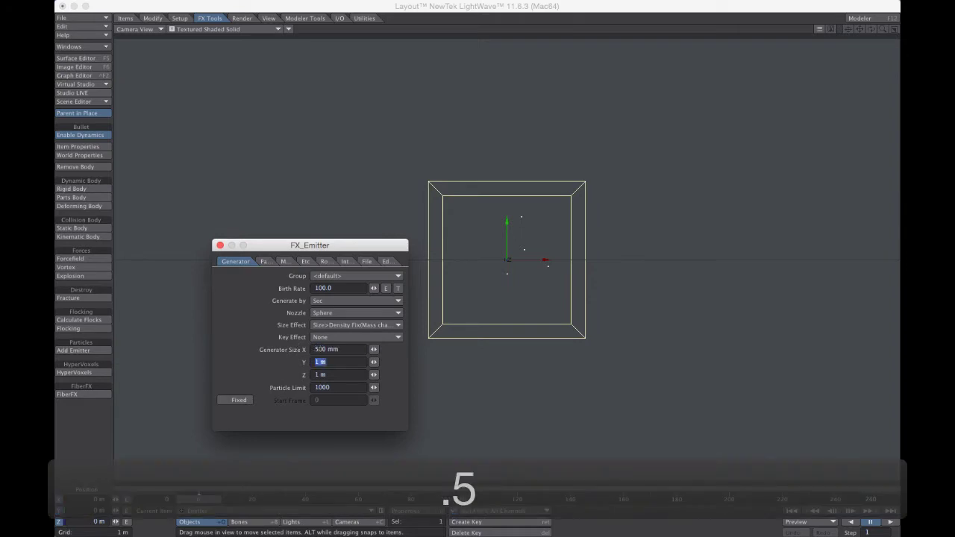
{"action": "type", "text": ".5"}
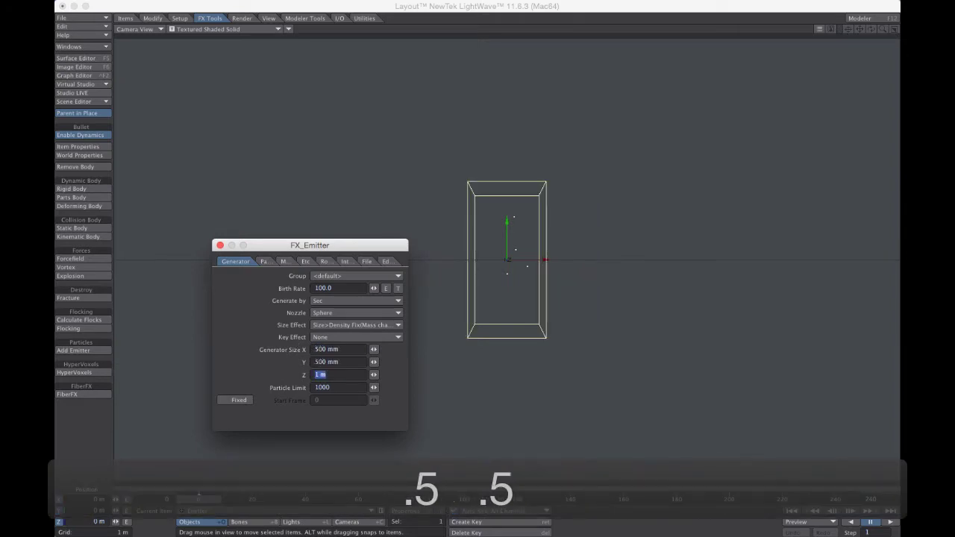
{"action": "key", "text": "Tab"}
{"action": "type", "text": ".5"}
{"action": "key", "text": "Tab"}
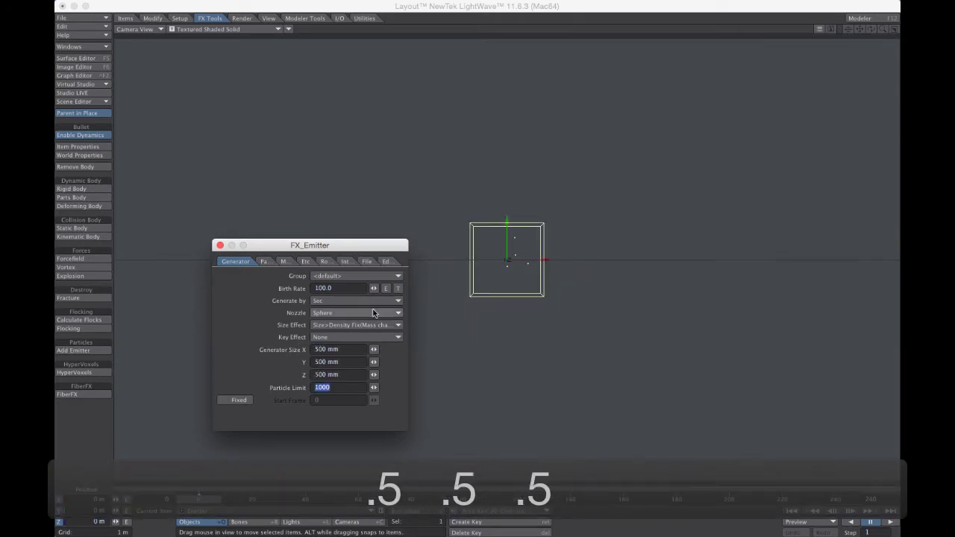
{"action": "mouse_move", "coordinate": [213, 495]}
{"action": "left_mouse_down"}
{"action": "mouse_move", "coordinate": [515, 498]}
{"action": "mouse_move", "coordinate": [213, 498]}
{"action": "left_mouse_up"}
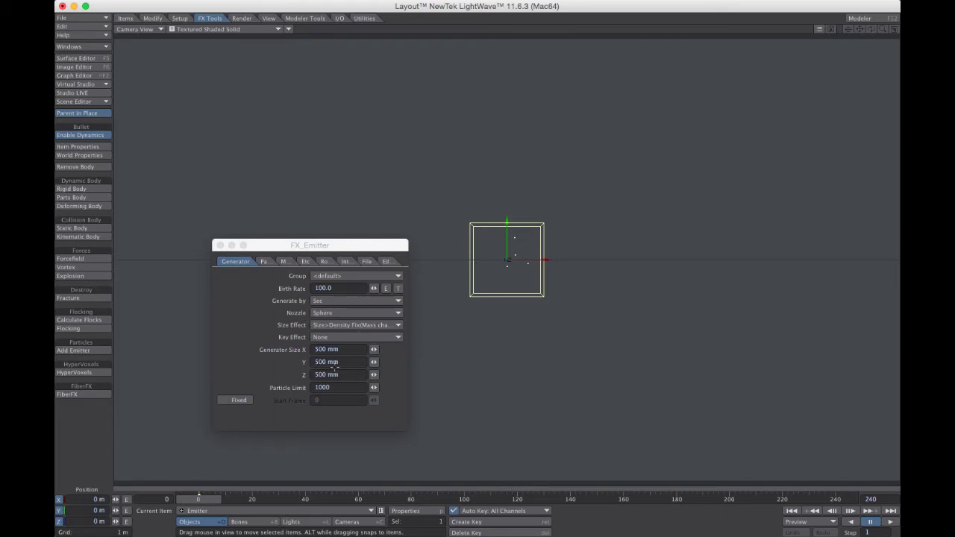
- Set the emitter's particle life time to 100 frames
{"action": "left_click", "coordinate": [267, 261]}
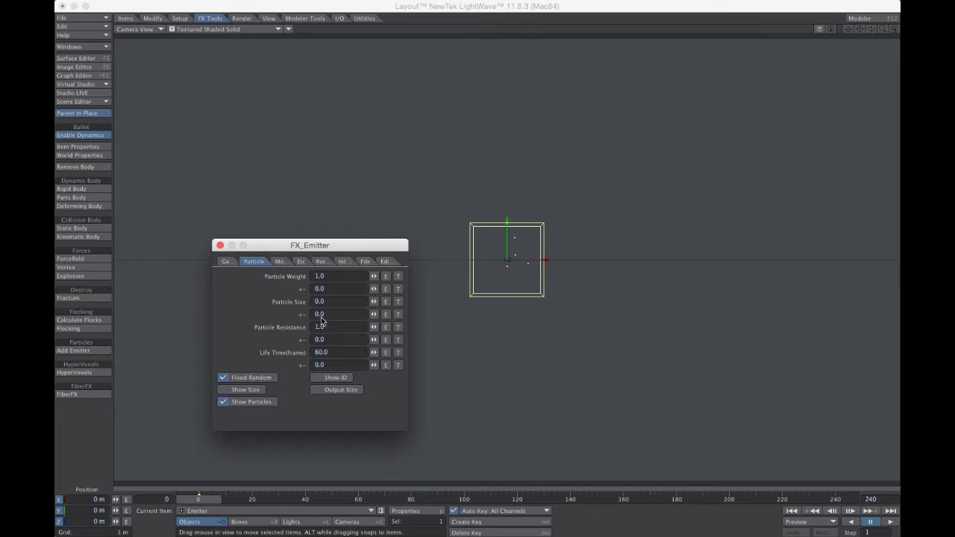
{"action": "left_click", "coordinate": [336, 354]}
{"action": "type", "text": "1"}
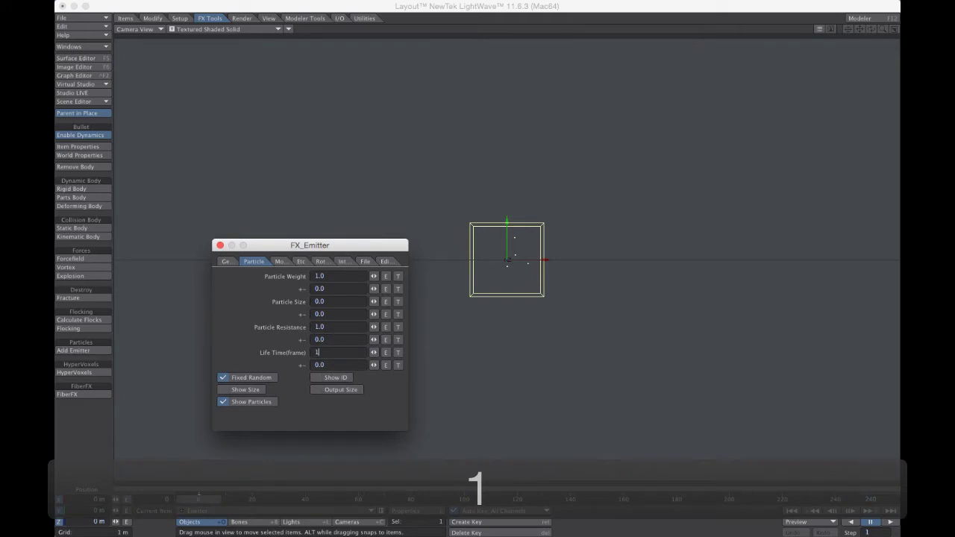
{"action": "type", "text": "00"}
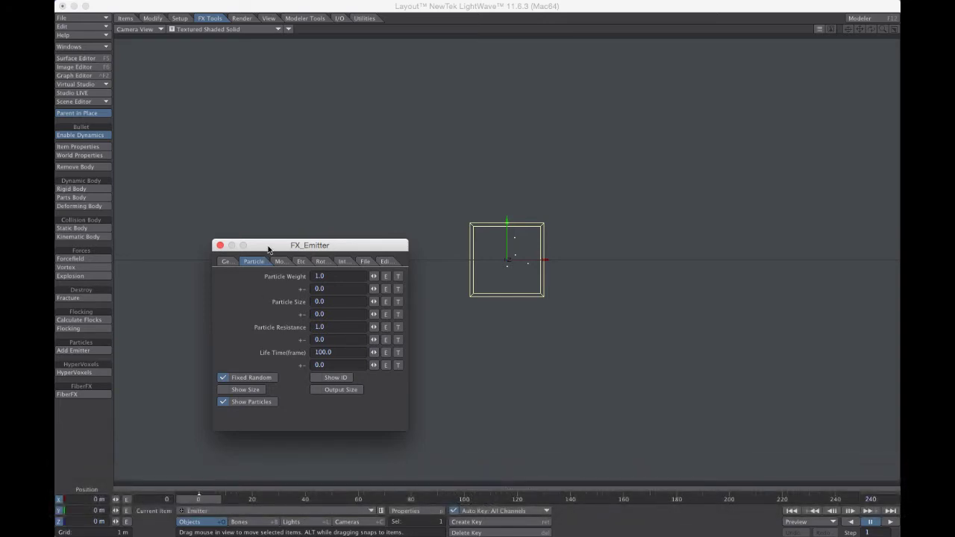
- Animate the emitter along X from about -2.1 m at frame 0 to about 2.14 m at frame 240
{"action": "left_click_drag", "start_coordinate": [271, 246], "coordinate": [342, 342]}
{"action": "left_click_drag", "start_coordinate": [546, 262], "coordinate": [247, 262]}
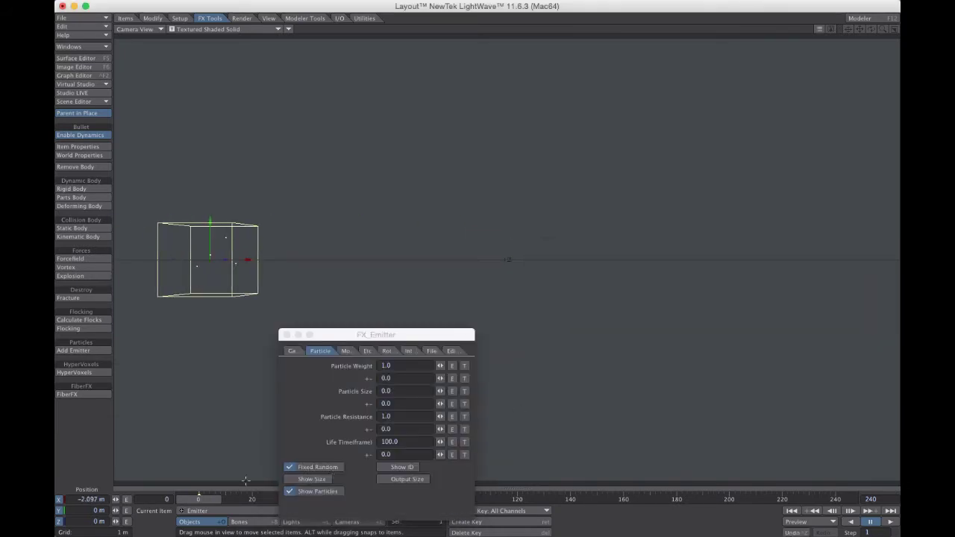
{"action": "left_click", "coordinate": [218, 501]}
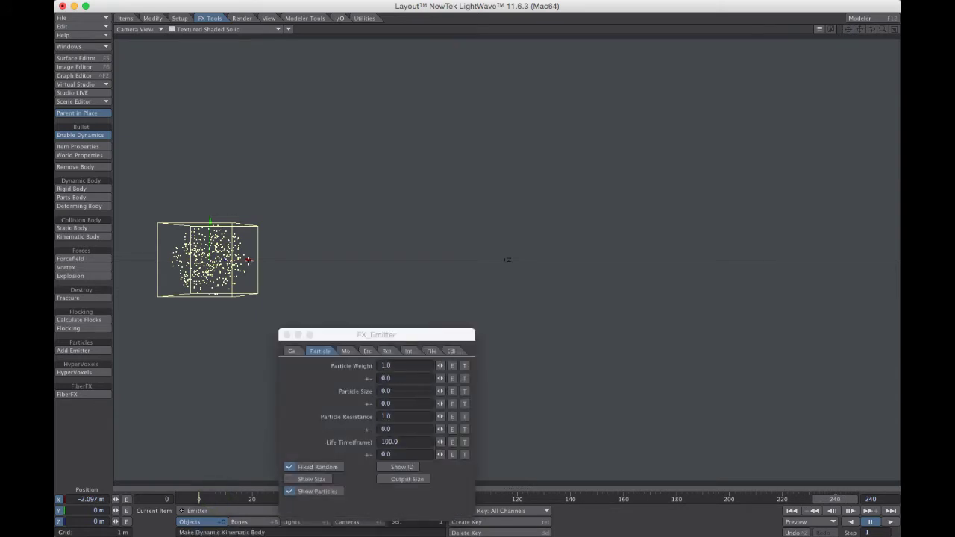
{"action": "left_click_drag", "start_coordinate": [249, 262], "coordinate": [853, 263]}
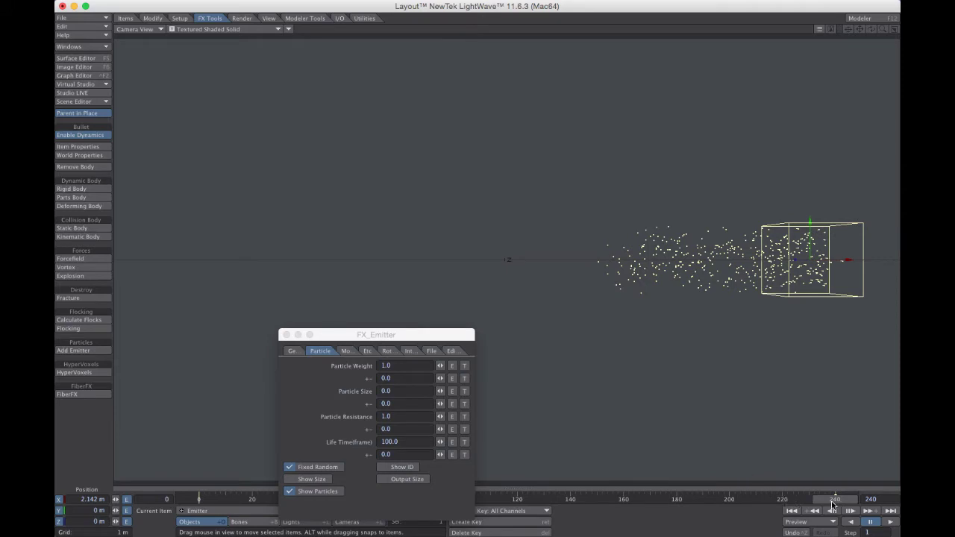
- At frame 120, raise the emitter to about 1.14 m in Y and scrub to frame 229 to preview the arc
{"action": "left_click_drag", "start_coordinate": [831, 500], "coordinate": [518, 500]}
{"action": "left_click_drag", "start_coordinate": [510, 222], "coordinate": [510, 60]}
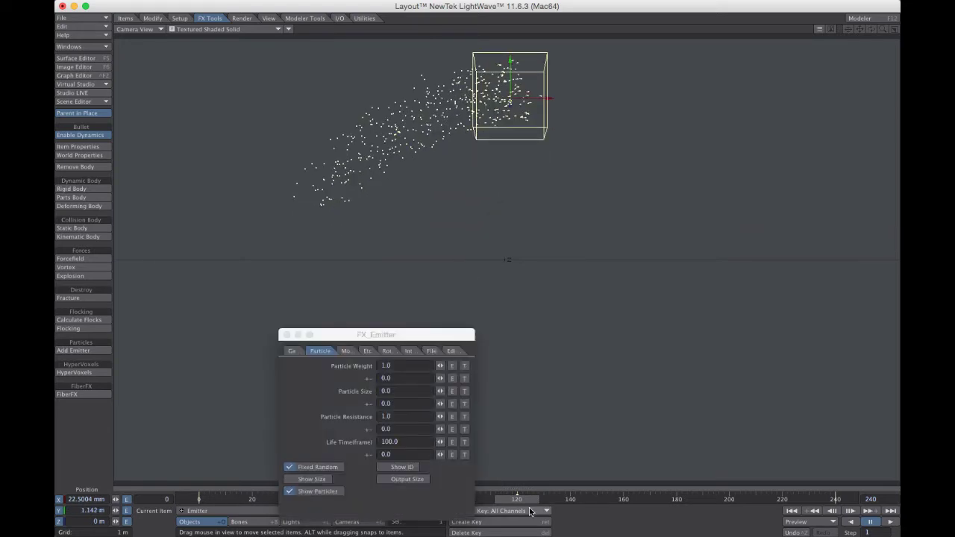
{"action": "left_click_drag", "start_coordinate": [522, 499], "coordinate": [787, 499]}
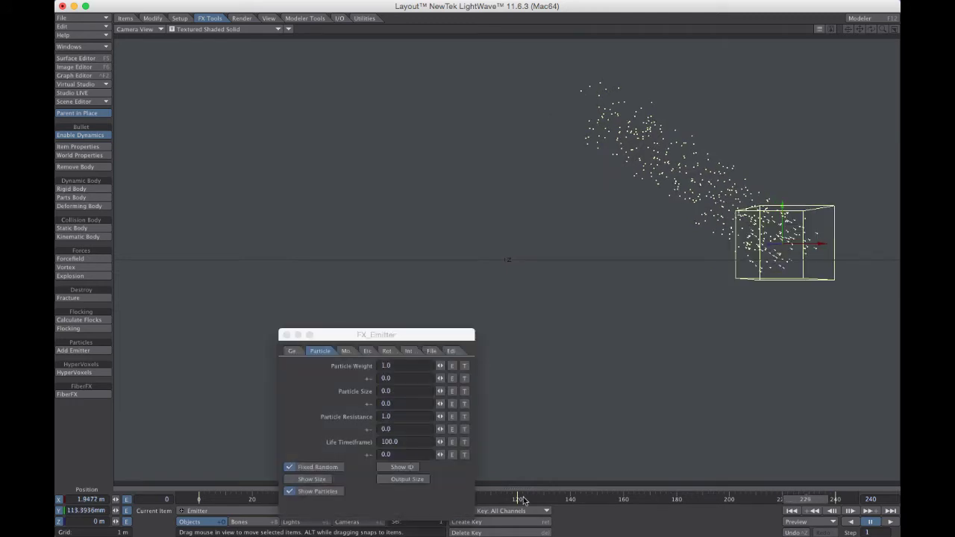
- Try a particle life time of 50 frames, and settle on 150 frames
{"action": "left_click", "coordinate": [406, 443]}
{"action": "type", "text": "5"}
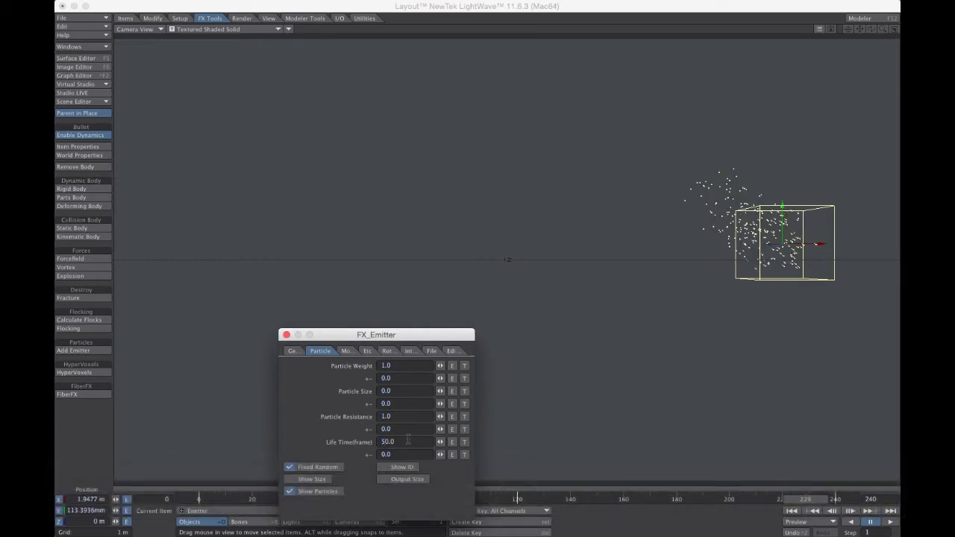
{"action": "left_click", "coordinate": [408, 441]}
{"action": "type", "text": "150"}
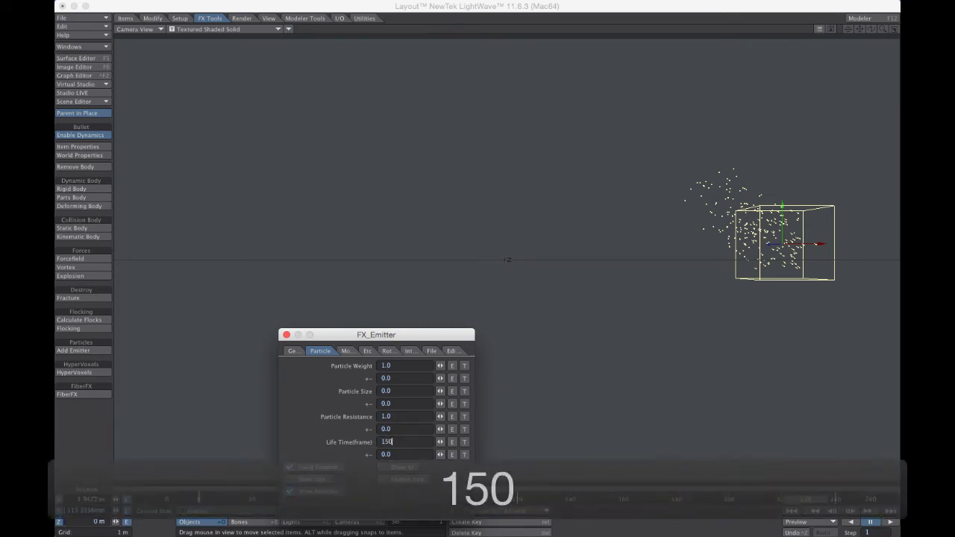
{"action": "key", "text": "Return"}
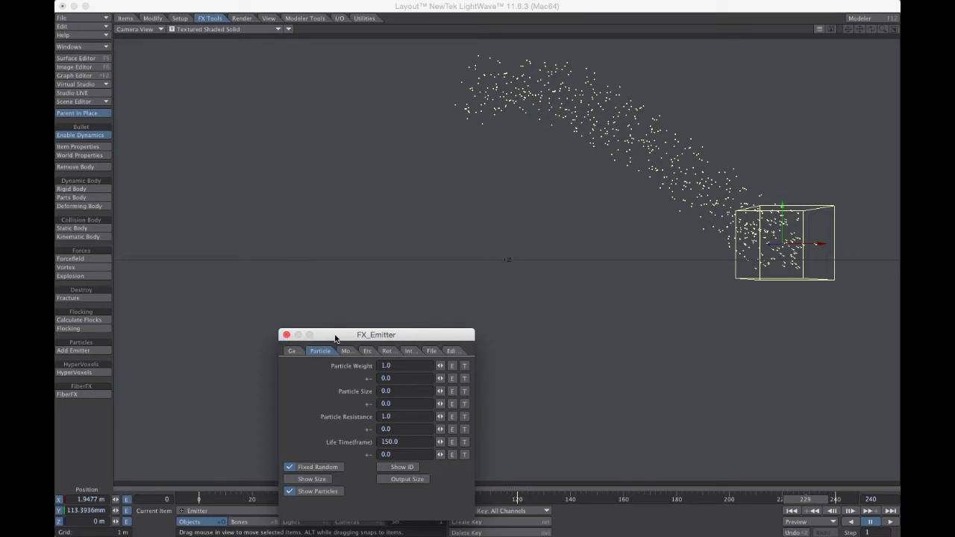
- Try particle explosion speeds of 2, 1 and 0.02 m/s in the motion settings, and reset the value to 0
{"action": "left_click", "coordinate": [348, 354]}
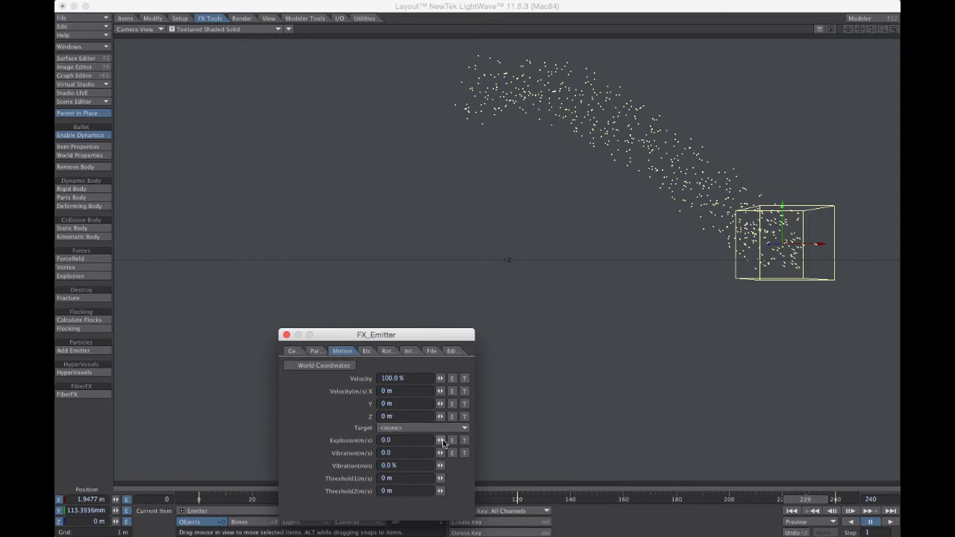
{"action": "left_click_drag", "start_coordinate": [439, 440], "coordinate": [441, 440]}
{"action": "type", "text": "2"}
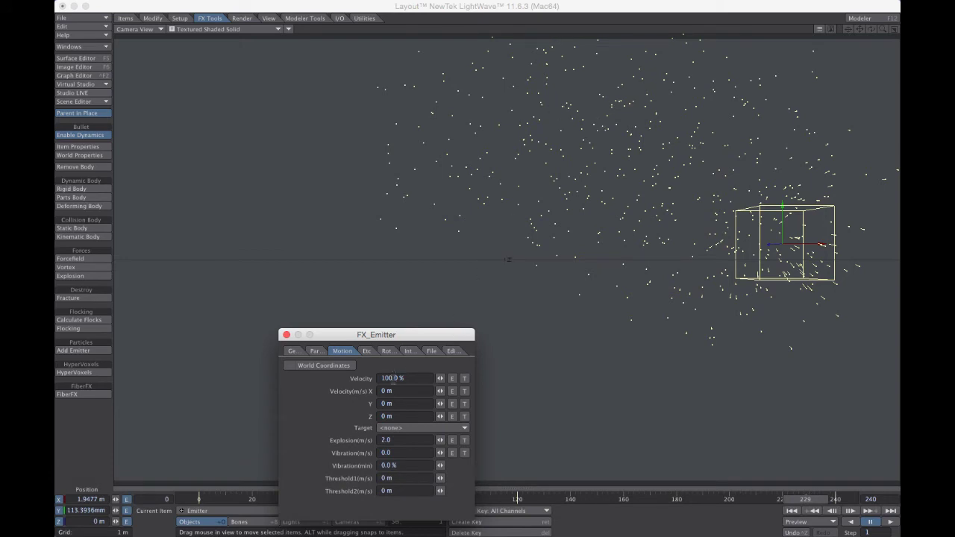
{"action": "left_click", "coordinate": [393, 440]}
{"action": "type", "text": "1"}
{"action": "key", "text": "Return"}
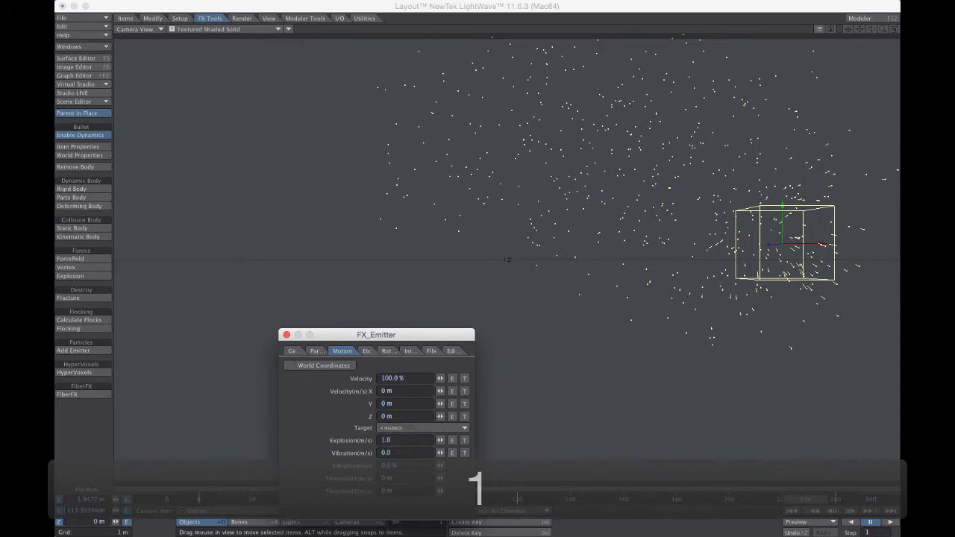
{"action": "left_click", "coordinate": [394, 440]}
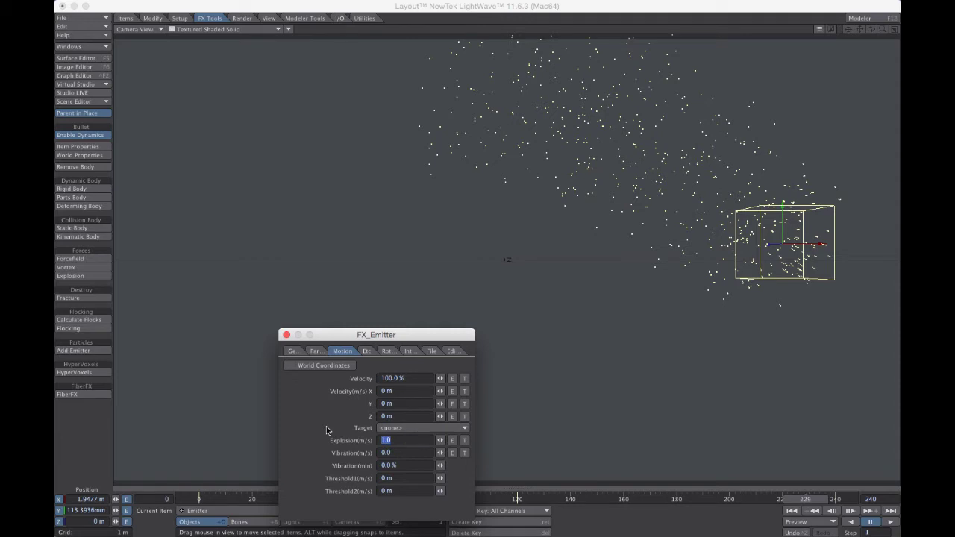
{"action": "type", "text": ".02"}
{"action": "left_click", "coordinate": [398, 440]}
{"action": "type", "text": "0"}
{"action": "key", "text": "Return"}
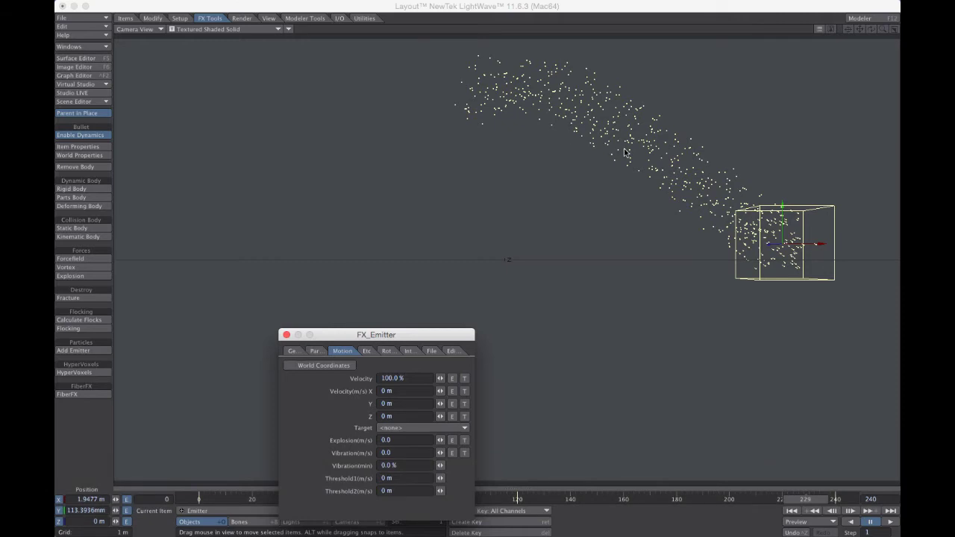
- Set the emitter's Y gravity to -5 and scrub back to frame 134 to preview the falling particles
{"action": "left_click_drag", "start_coordinate": [804, 499], "coordinate": [700, 499]}
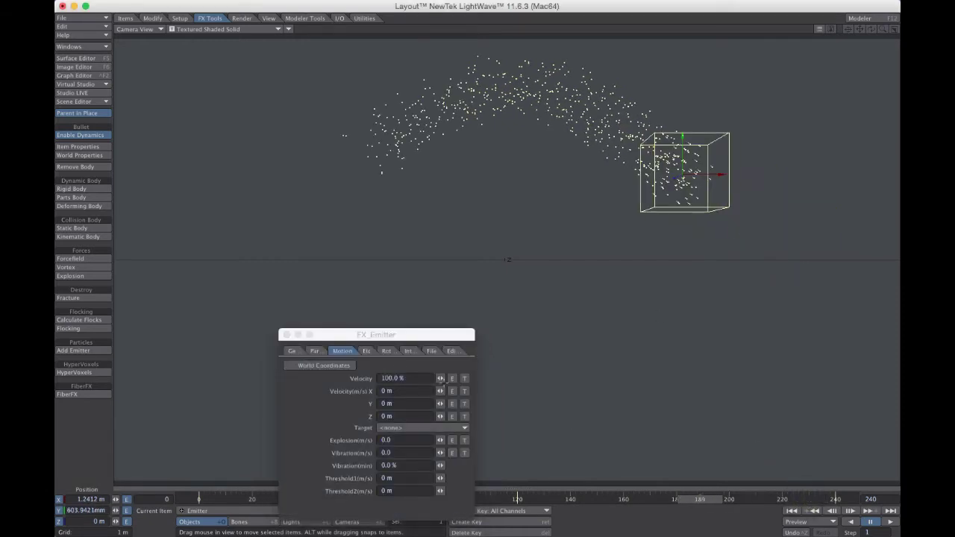
{"action": "left_click", "coordinate": [368, 350]}
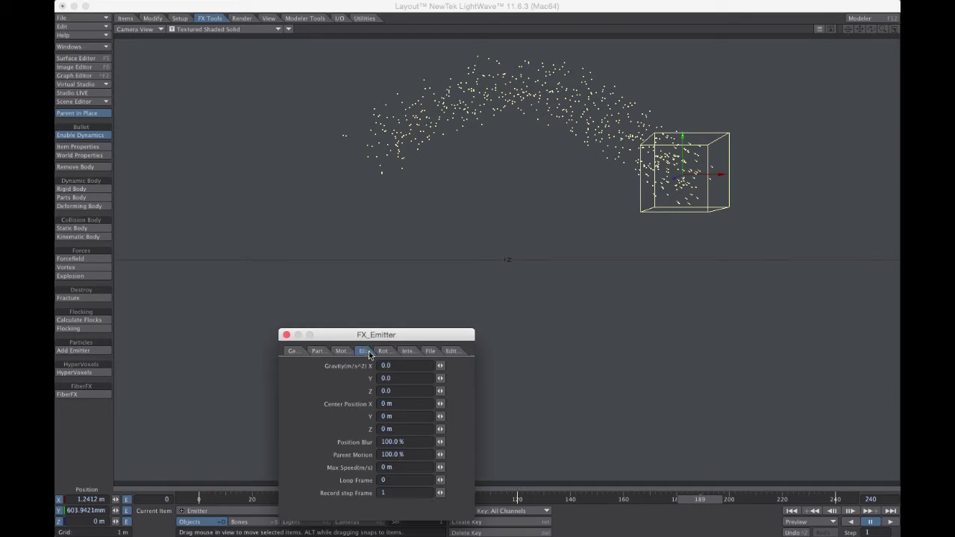
{"action": "left_click", "coordinate": [402, 378]}
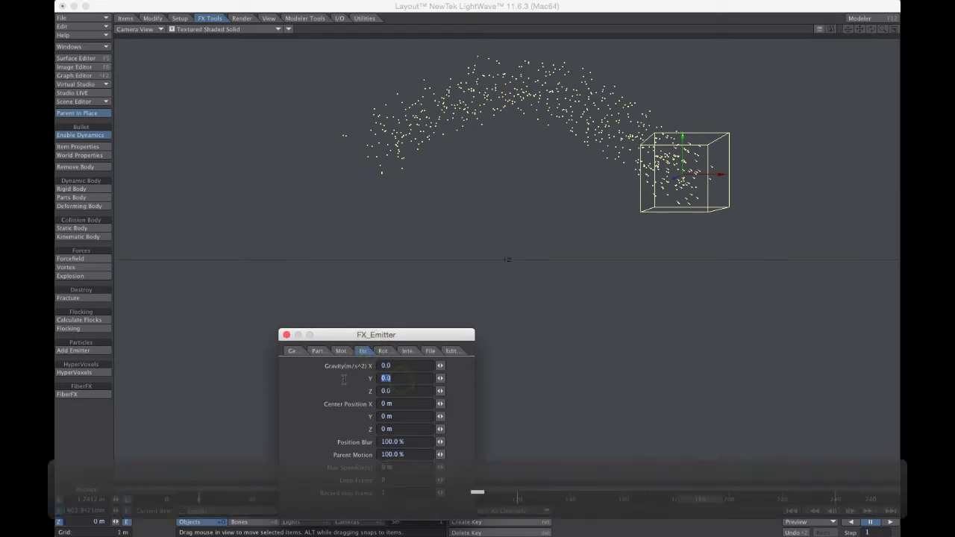
{"action": "type", "text": "-5"}
{"action": "key", "text": "Return"}
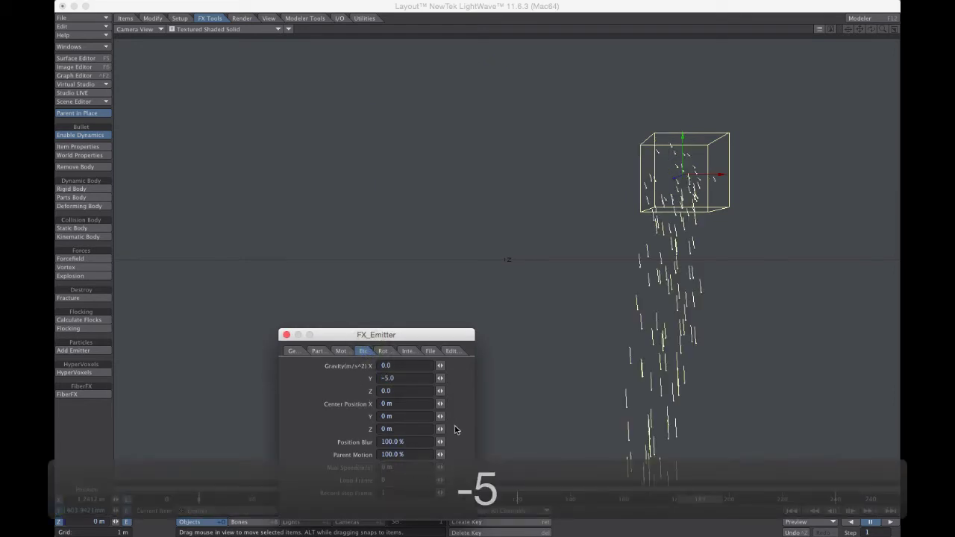
{"action": "left_click_drag", "start_coordinate": [683, 501], "coordinate": [553, 500]}
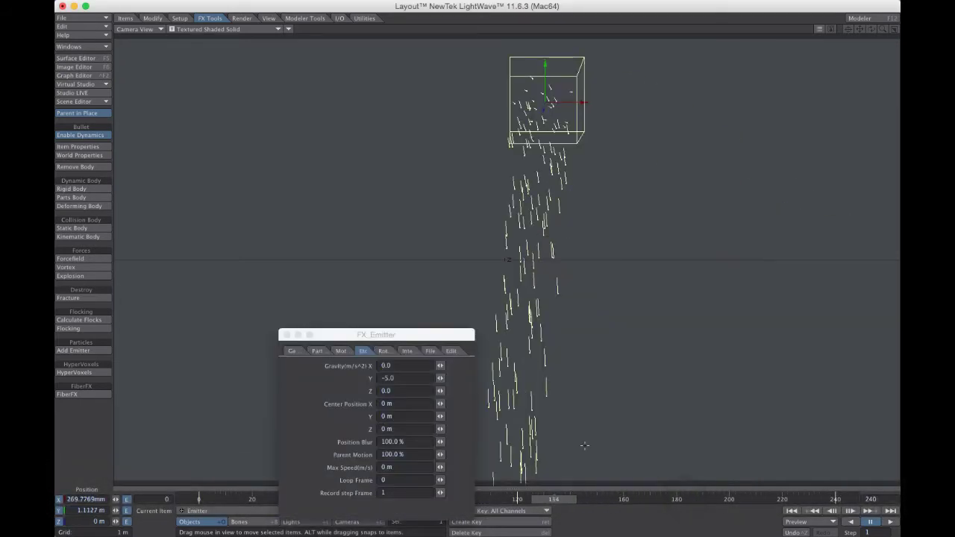
- Set the emitter's Y gravity to 0, and review its rotation, interaction, file, edit and generator settings
{"action": "left_click", "coordinate": [407, 377]}
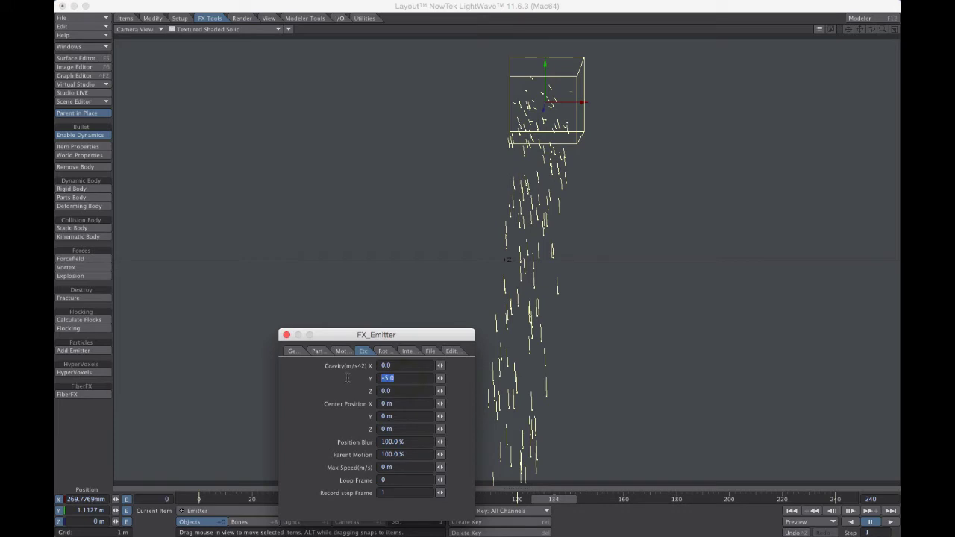
{"action": "type", "text": "0"}
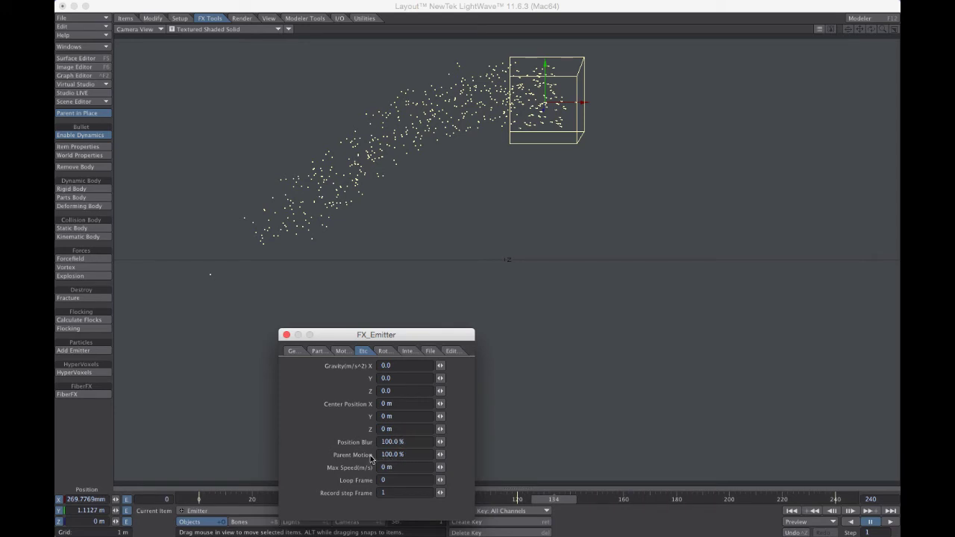
{"action": "left_click", "coordinate": [384, 351]}
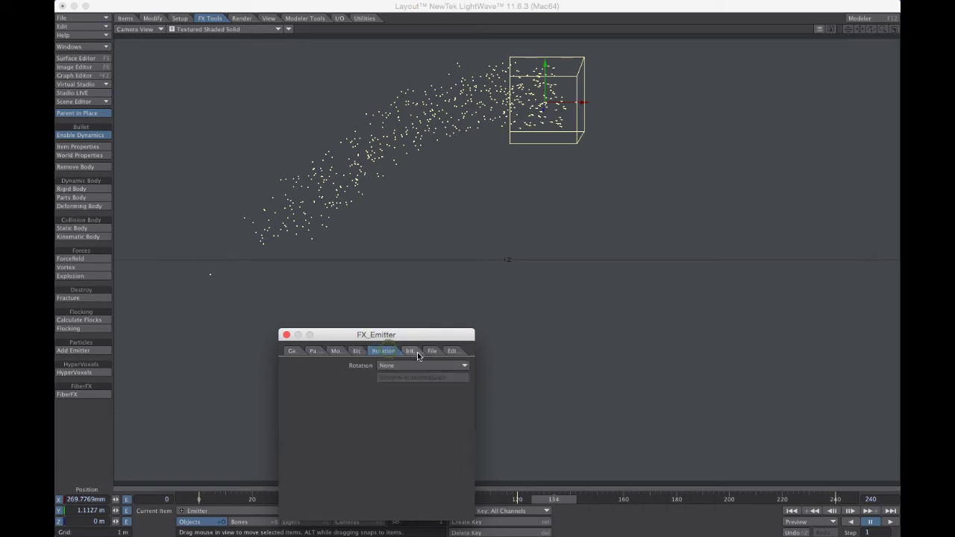
{"action": "left_click", "coordinate": [411, 351]}
{"action": "left_click", "coordinate": [432, 352]}
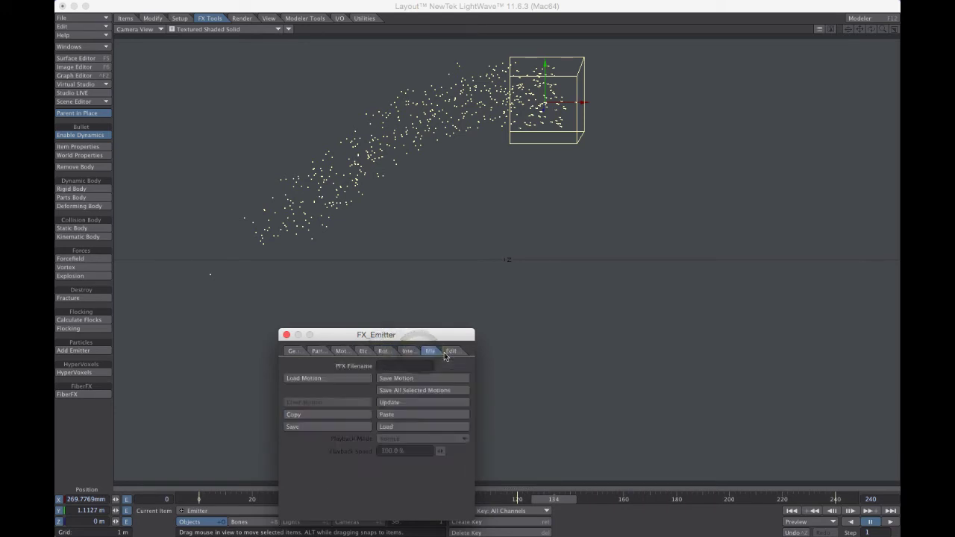
{"action": "left_click", "coordinate": [454, 352]}
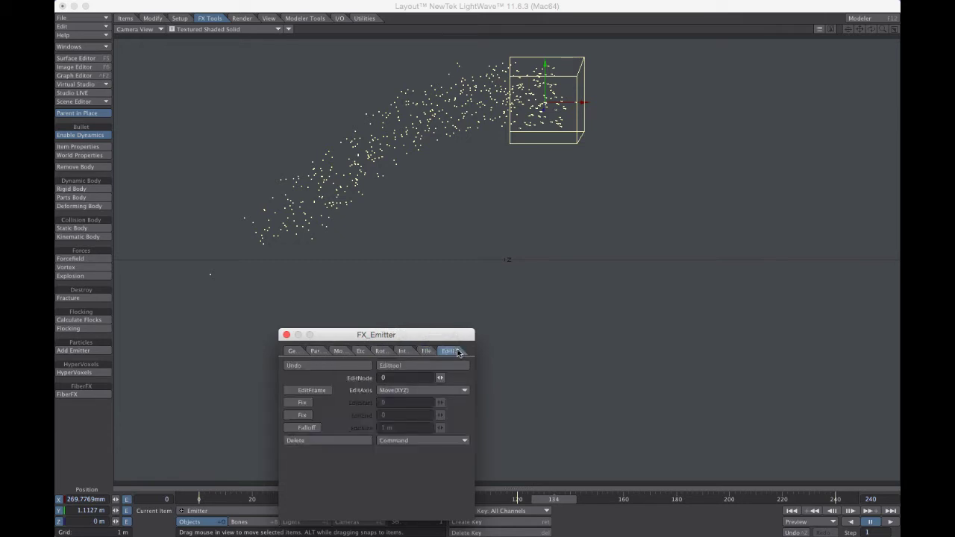
{"action": "left_click", "coordinate": [292, 352]}
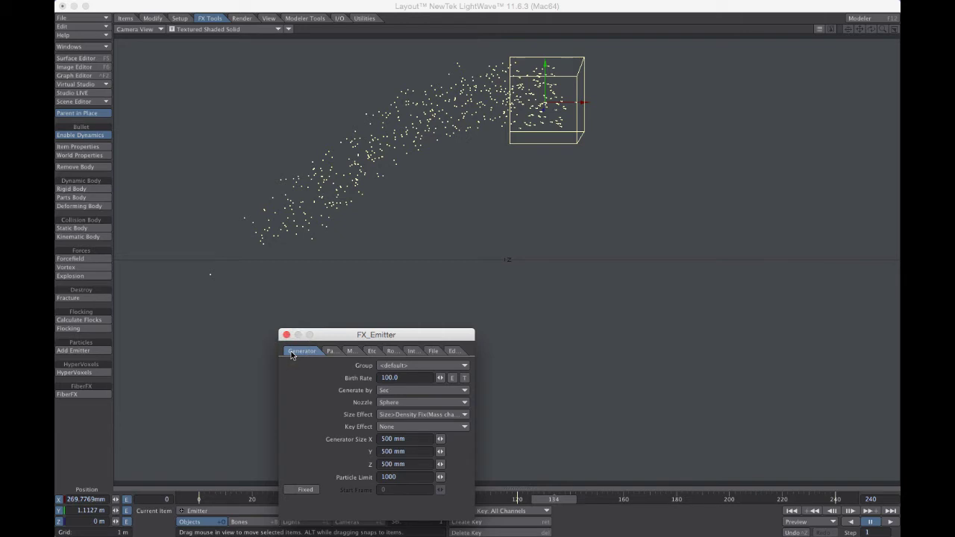
- Scrub back to frame 0 and forward to frame 82 to preview how the particle emission starts
{"action": "left_click", "coordinate": [550, 499]}
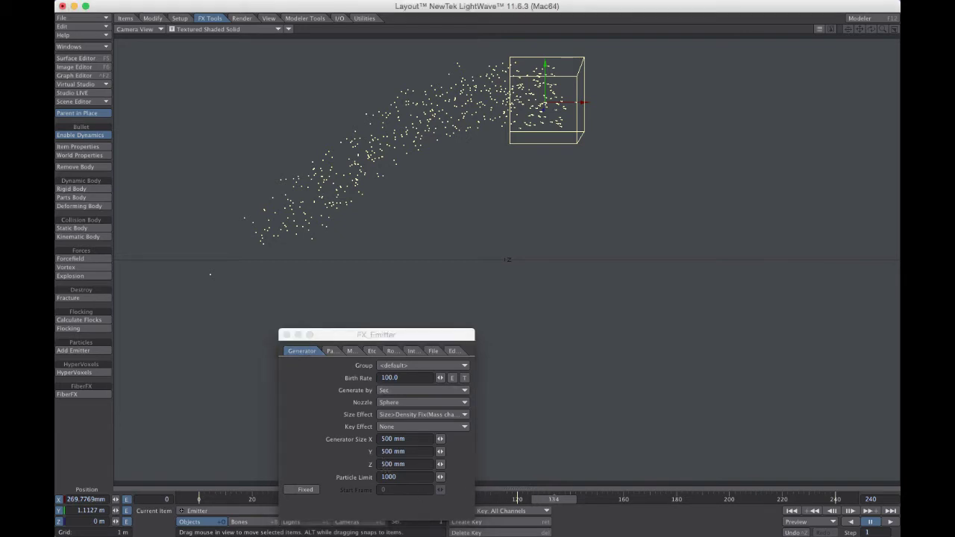
{"action": "left_click_drag", "start_coordinate": [552, 499], "coordinate": [197, 499]}
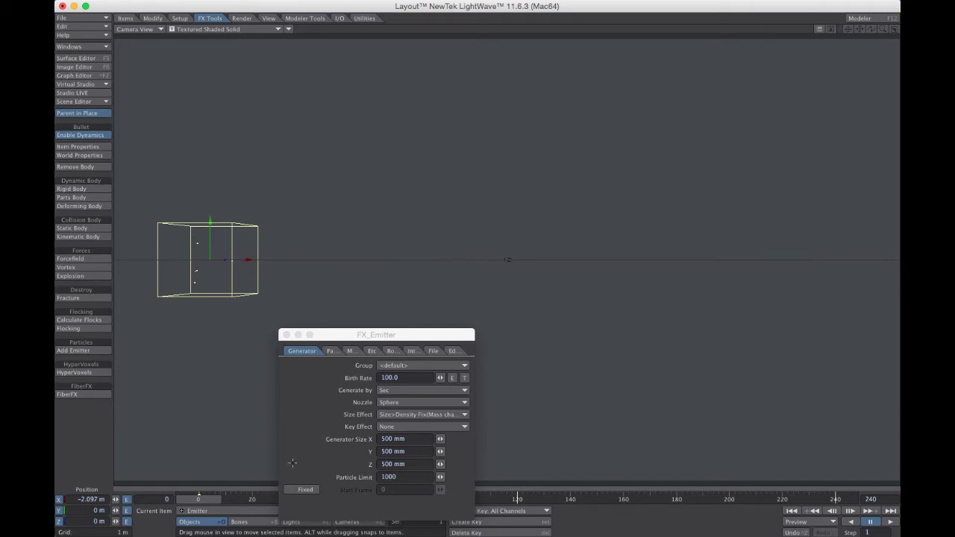
{"action": "left_click_drag", "start_coordinate": [217, 501], "coordinate": [435, 500]}
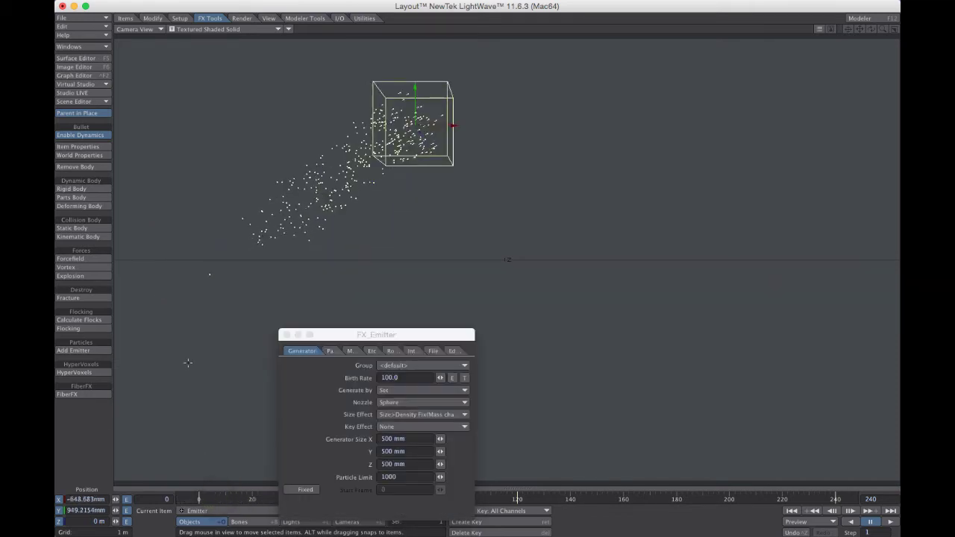
- At frame 0, try a fixed start frame of -50 for the particle generation, and turn the Fixed option off again
{"action": "left_click", "coordinate": [341, 338]}
{"action": "left_click_drag", "start_coordinate": [341, 338], "coordinate": [291, 309]}
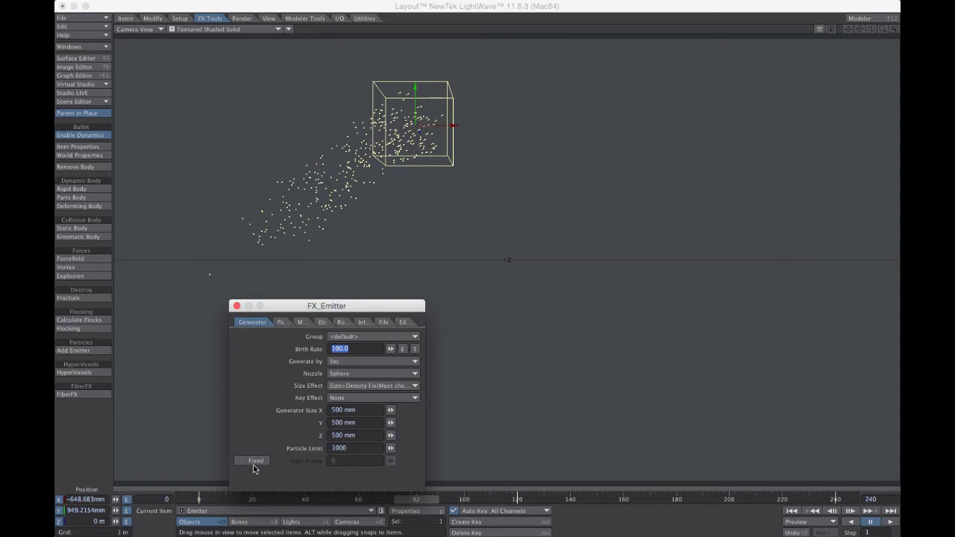
{"action": "left_click_drag", "start_coordinate": [434, 499], "coordinate": [213, 499]}
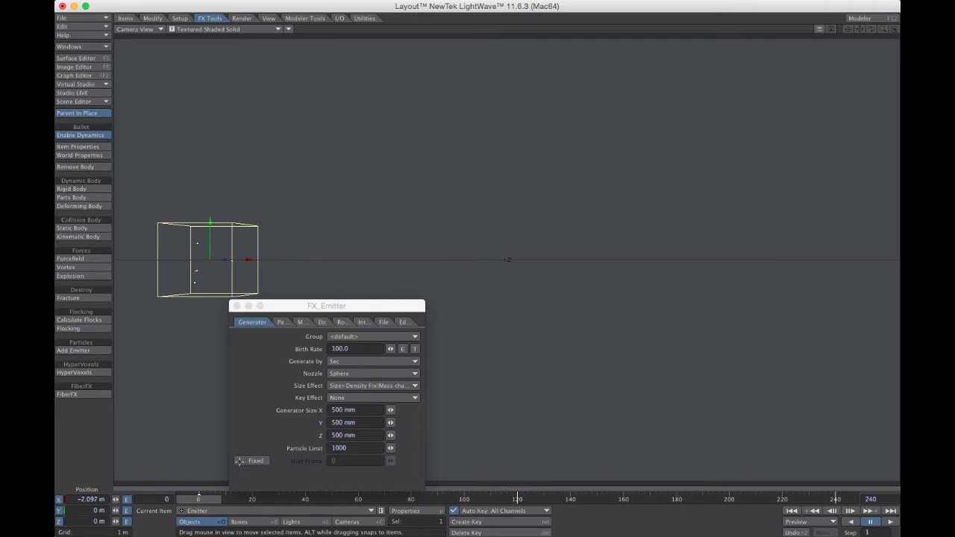
{"action": "left_click", "coordinate": [239, 461]}
{"action": "left_click", "coordinate": [238, 461]}
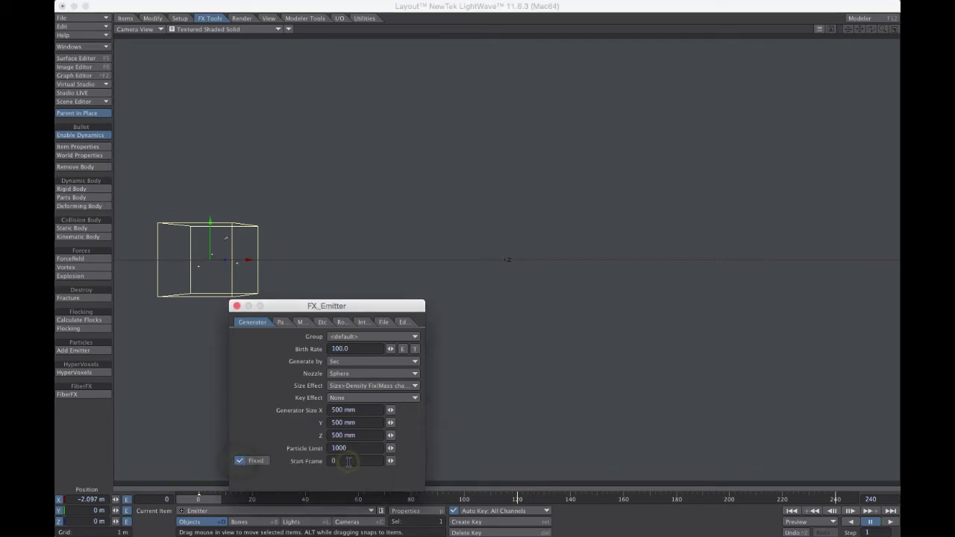
{"action": "type", "text": "-50"}
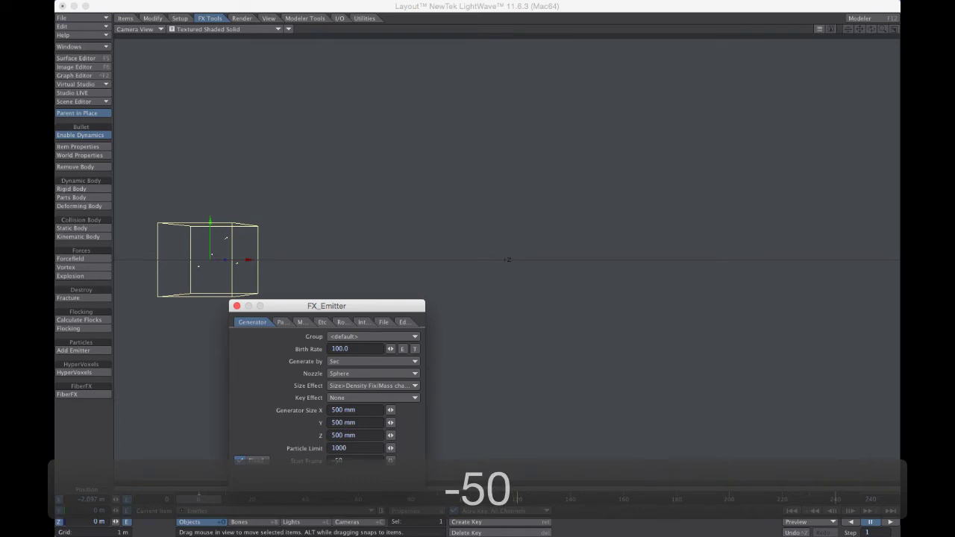
{"action": "key", "text": "Return"}
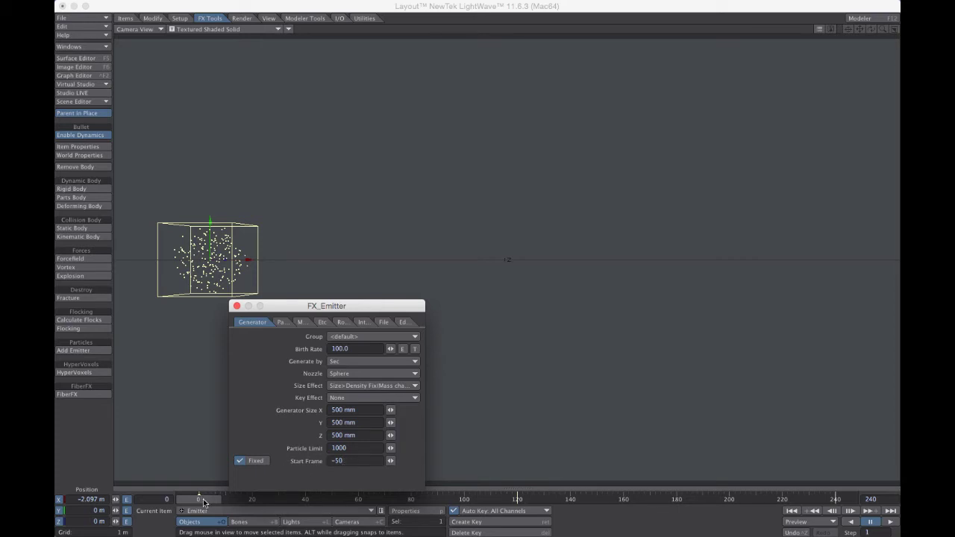
{"action": "mouse_move", "coordinate": [203, 499]}
{"action": "left_mouse_down"}
{"action": "mouse_move", "coordinate": [657, 499]}
{"action": "mouse_move", "coordinate": [198, 499]}
{"action": "left_mouse_up"}
{"action": "left_click", "coordinate": [240, 461]}
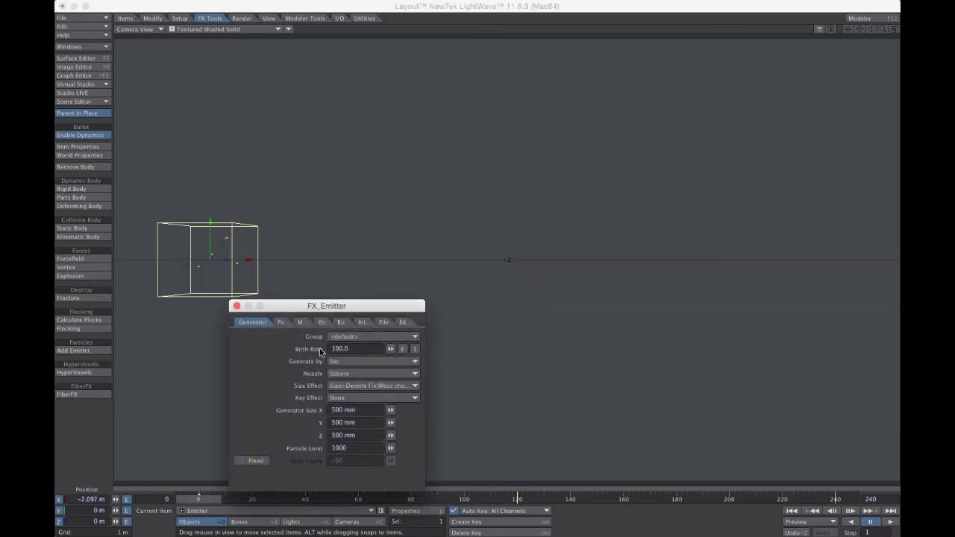
- Activate HyperVoxels on the Emitter object and display frame 171 in the viewport with VPR
{"action": "left_click_drag", "start_coordinate": [329, 307], "coordinate": [478, 312]}
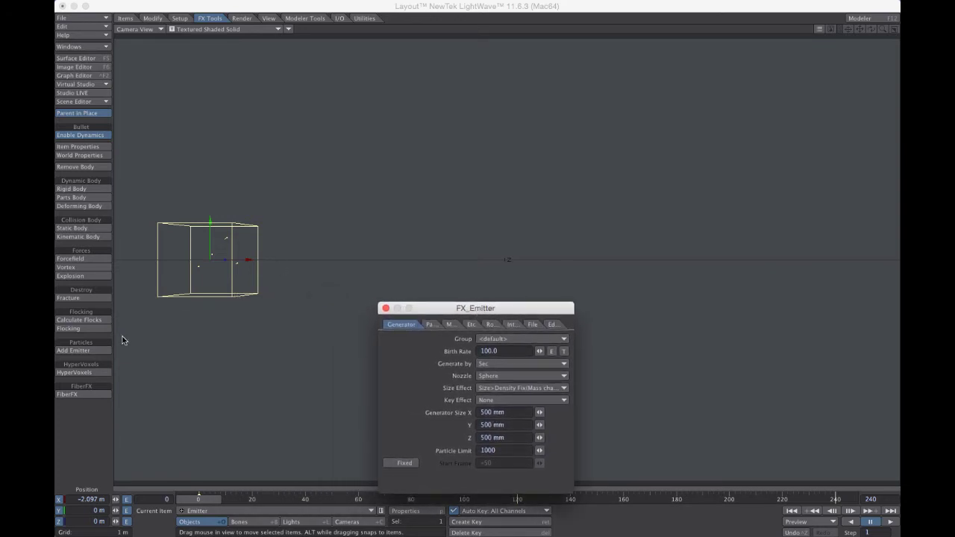
{"action": "left_click", "coordinate": [80, 373]}
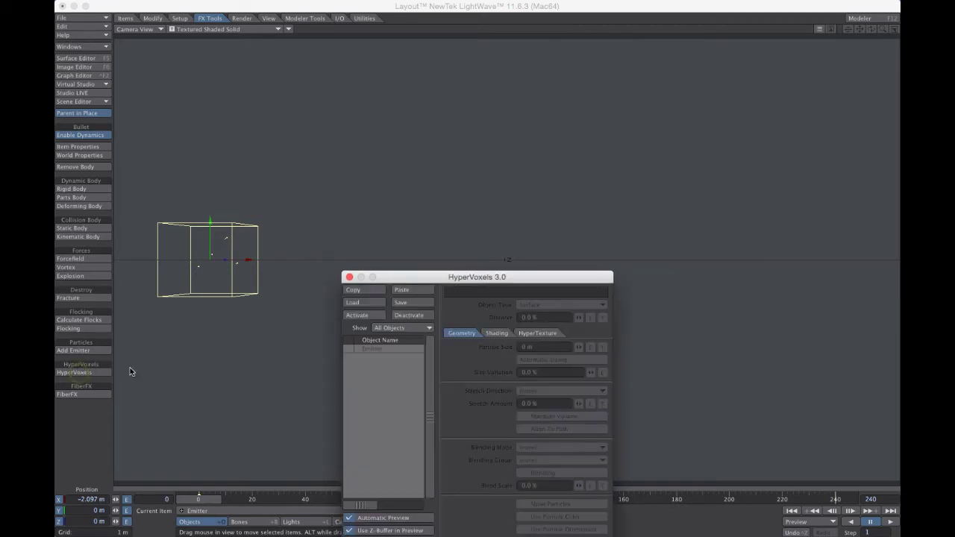
{"action": "left_click_drag", "start_coordinate": [422, 276], "coordinate": [426, 251]}
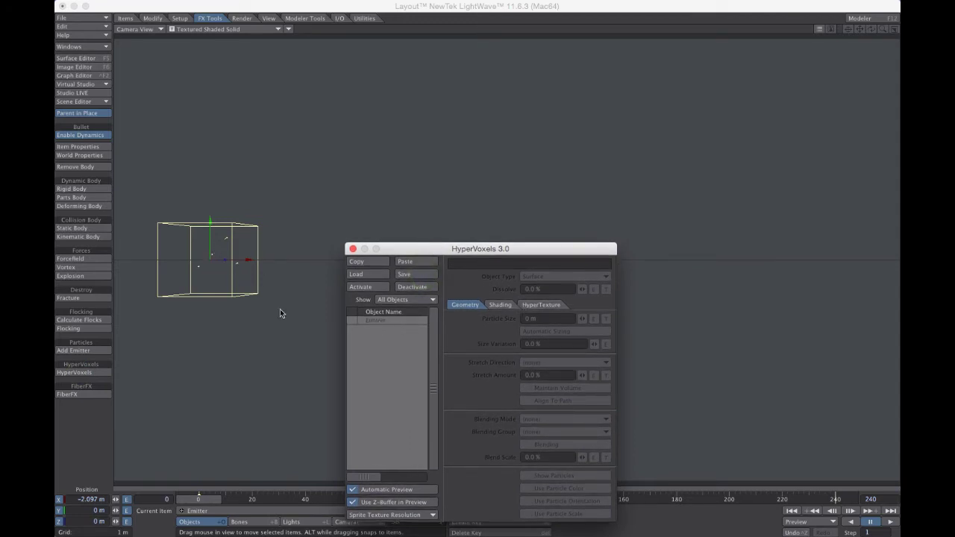
{"action": "double_click", "coordinate": [378, 320]}
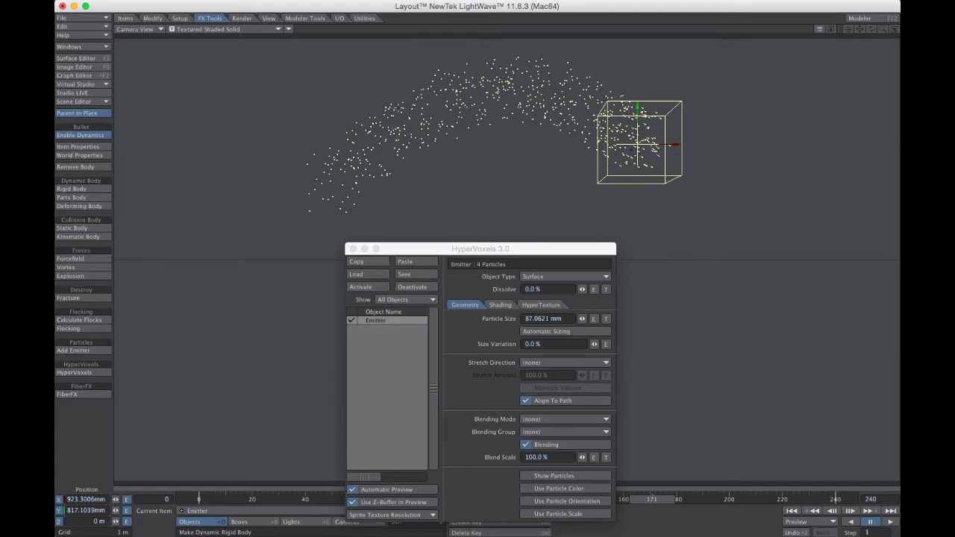
{"action": "left_click", "coordinate": [246, 29]}
{"action": "left_click", "coordinate": [250, 58]}
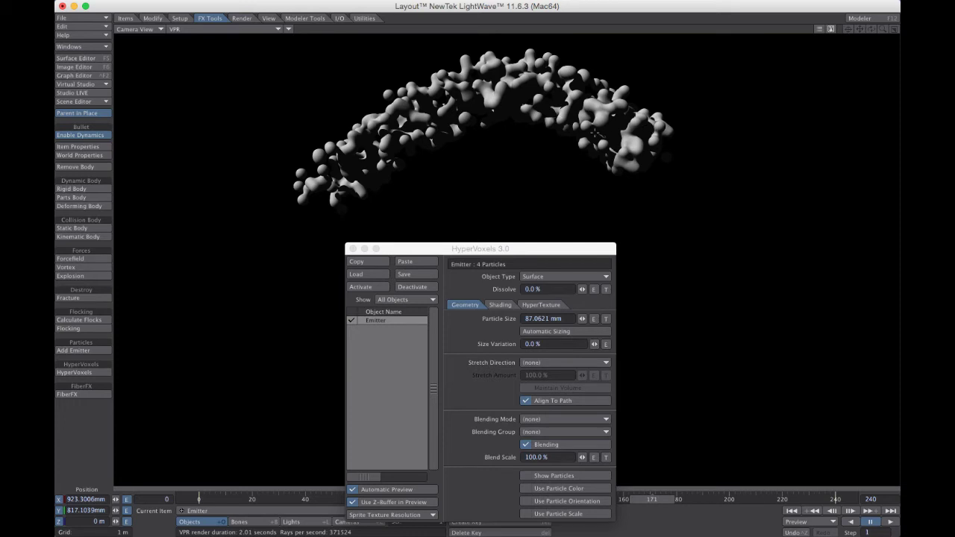
- Try the Volume object type for the emitter's HyperVoxels, and change it to Sprite
{"action": "left_click", "coordinate": [540, 278]}
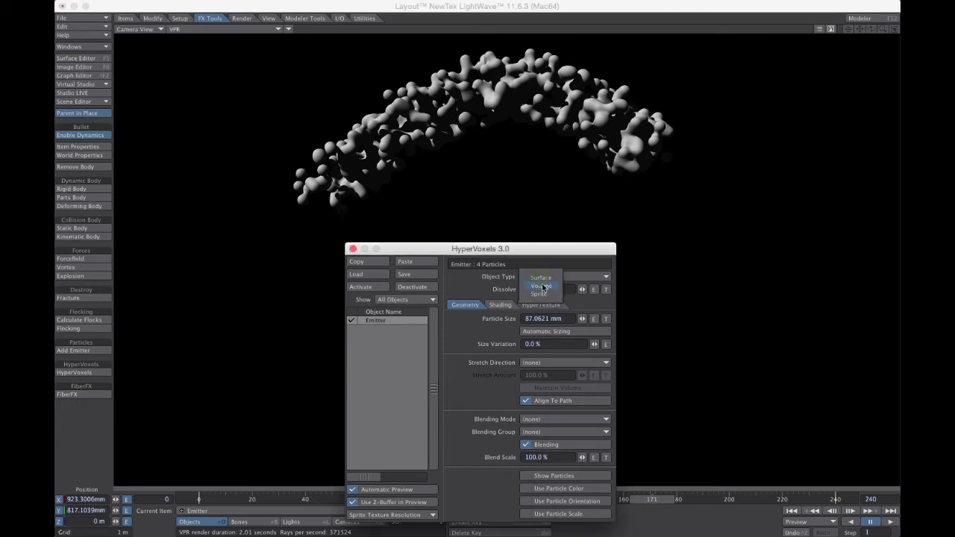
{"action": "left_click", "coordinate": [543, 287]}
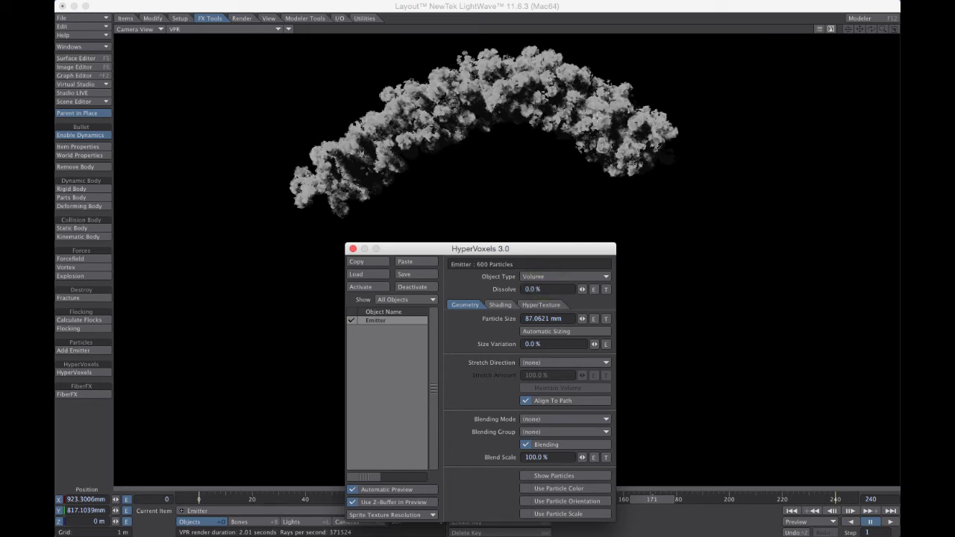
{"action": "left_click", "coordinate": [540, 278]}
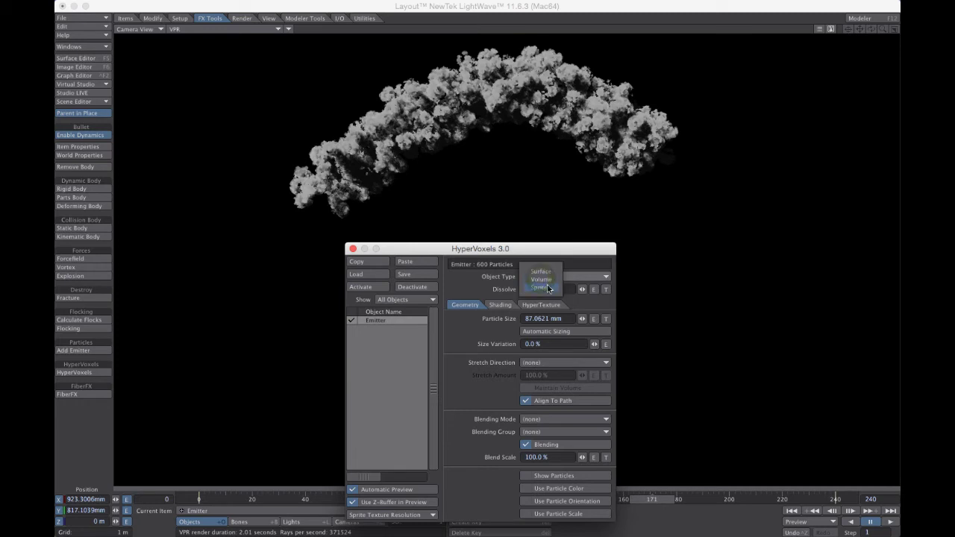
{"action": "left_click", "coordinate": [547, 286]}
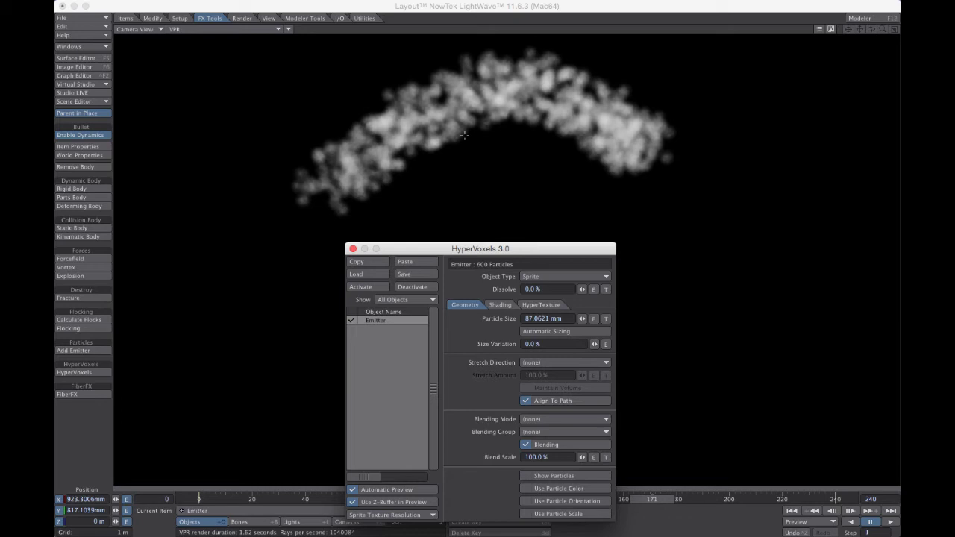
- In the sprite's basic shading settings, set the number of slices to 5
{"action": "left_click", "coordinate": [499, 304]}
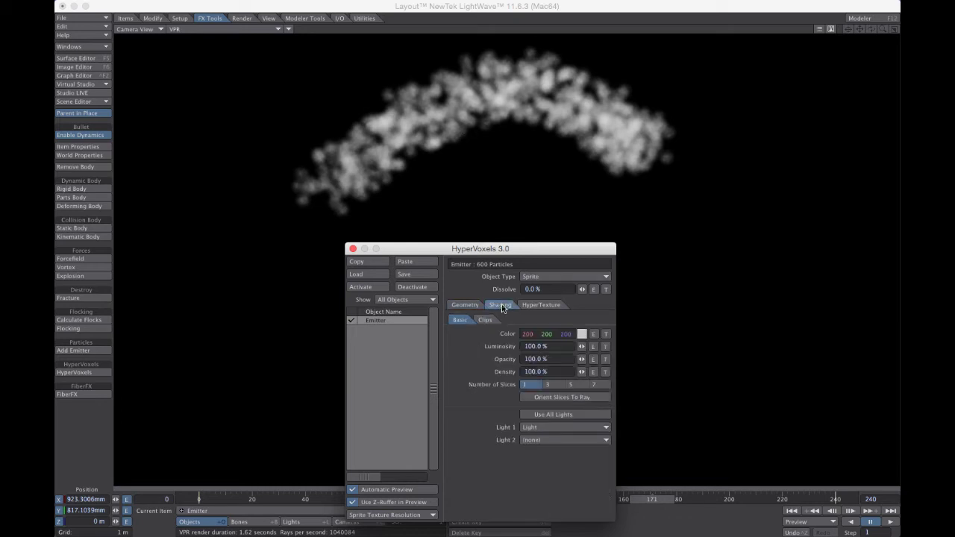
{"action": "left_click", "coordinate": [557, 388]}
{"action": "left_click", "coordinate": [576, 384]}
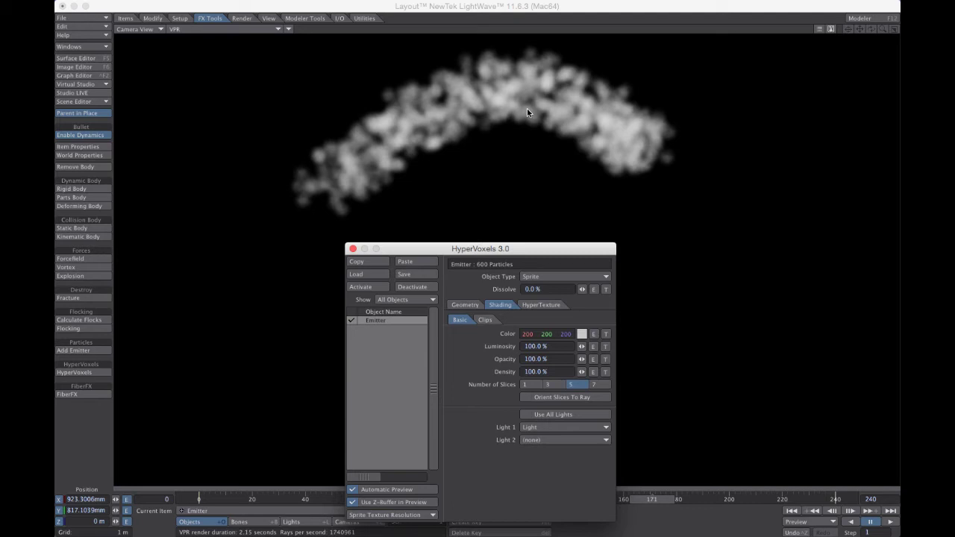
- Switch the HyperVoxels object type to Volume, try particle sizes of about 352 and 197 mm, and settle on about 272 mm
{"action": "left_click", "coordinate": [544, 281]}
{"action": "left_click", "coordinate": [543, 270]}
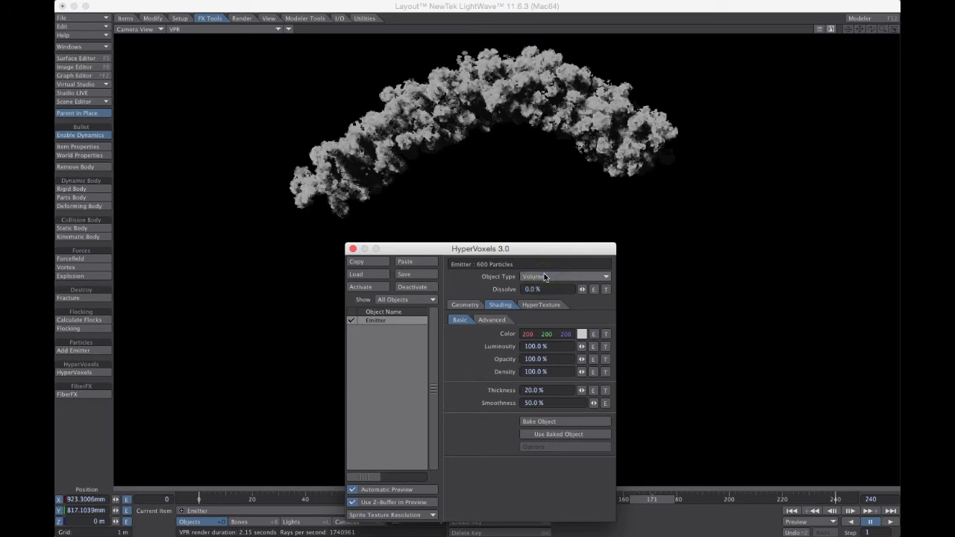
{"action": "left_click", "coordinate": [466, 306]}
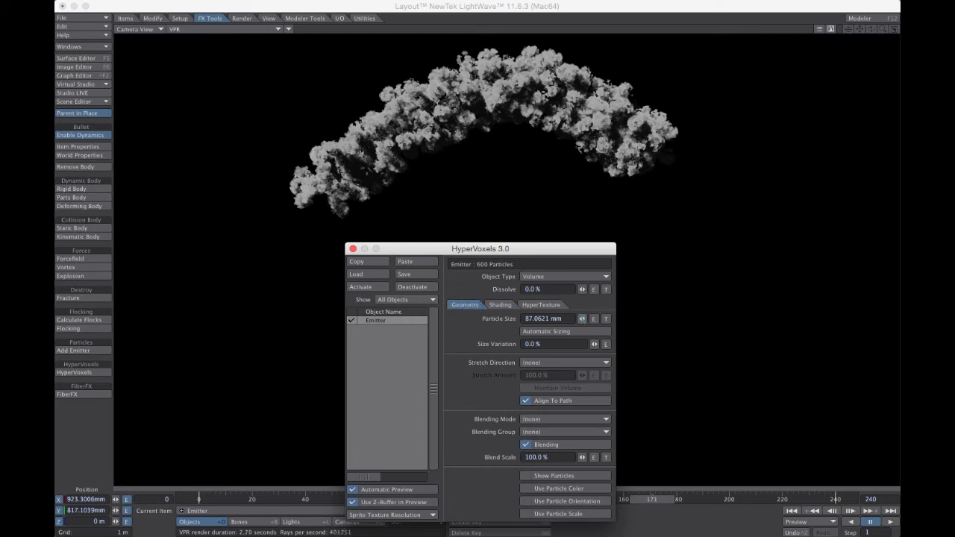
{"action": "left_click_drag", "start_coordinate": [582, 318], "coordinate": [584, 320]}
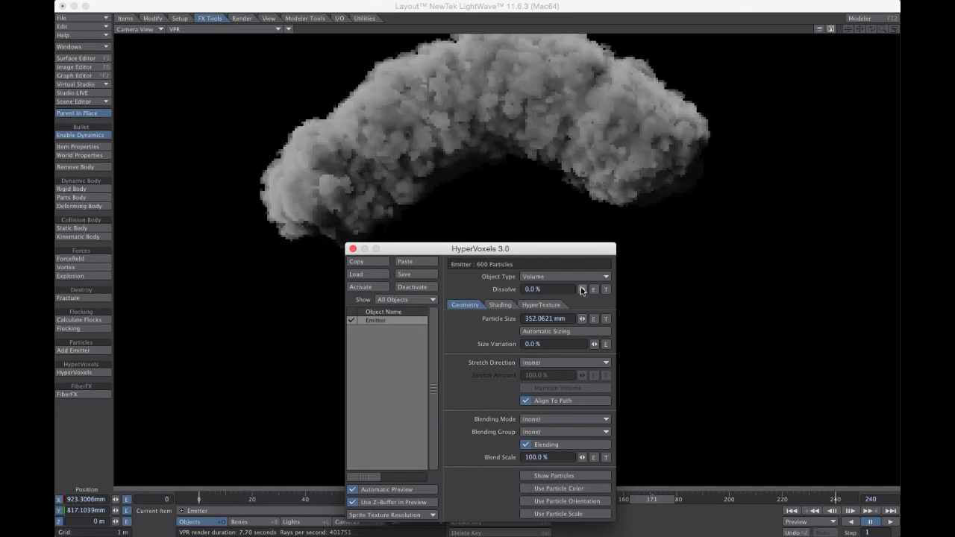
{"action": "left_click_drag", "start_coordinate": [582, 318], "coordinate": [574, 320]}
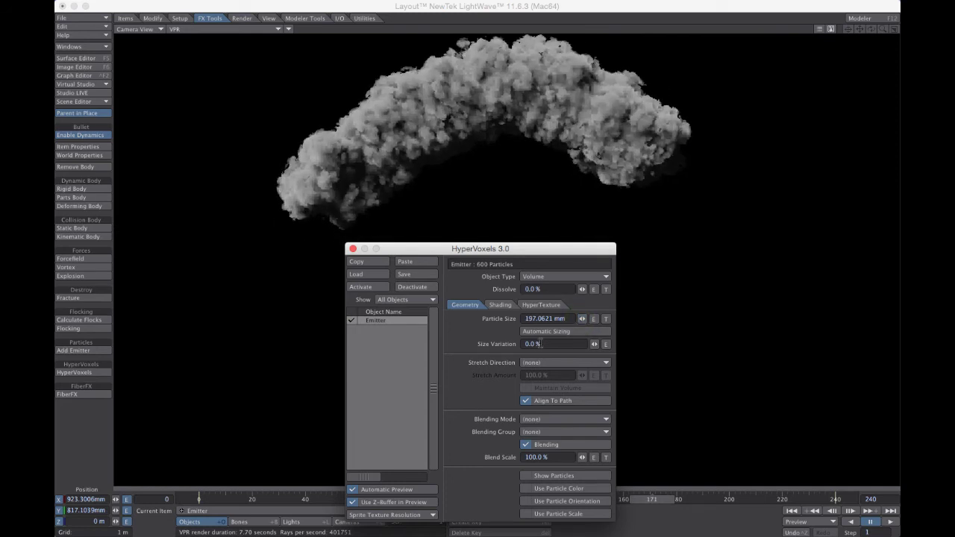
{"action": "left_click_drag", "start_coordinate": [582, 321], "coordinate": [584, 321]}
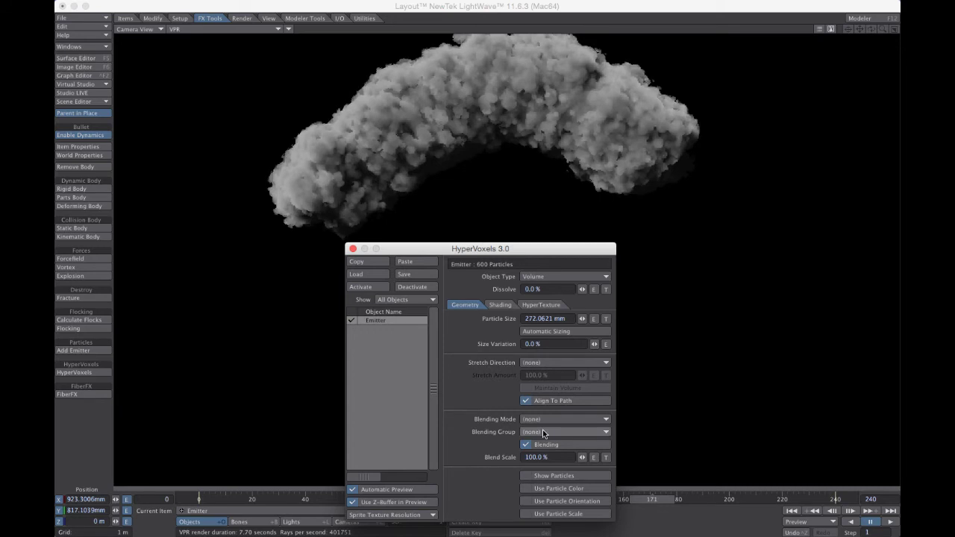
- Look through the volume's basic and advanced shading settings and its HyperTexture settings
{"action": "left_click", "coordinate": [500, 305]}
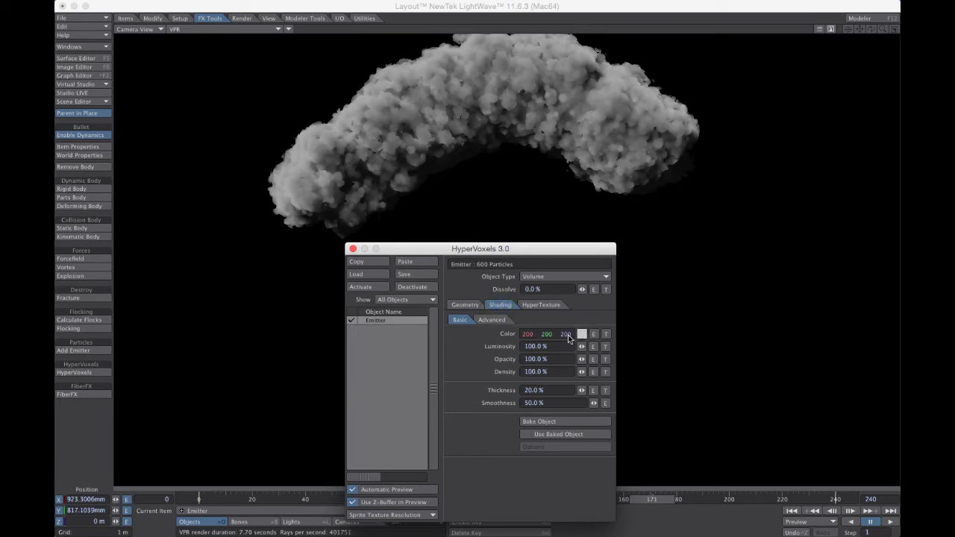
{"action": "left_click", "coordinate": [490, 319]}
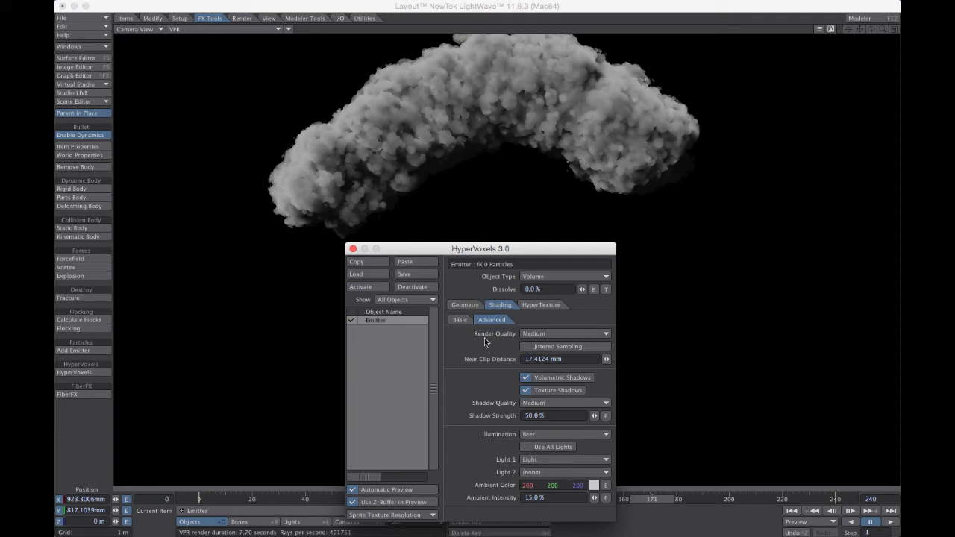
{"action": "left_click", "coordinate": [540, 305]}
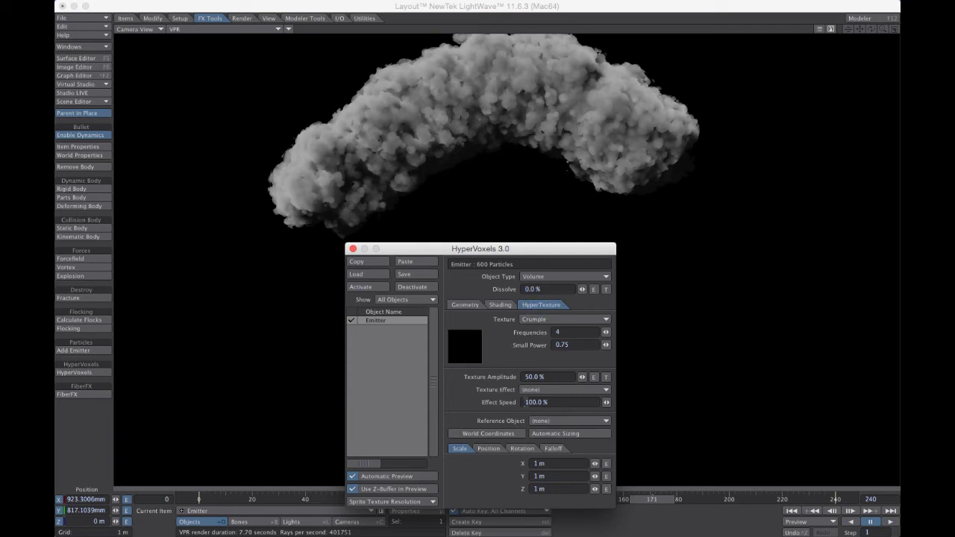
- Try the Turbulence, FBM and Puffy Clouds textures on the volume's HyperTexture, and return to Crumple
{"action": "left_click", "coordinate": [556, 320]}
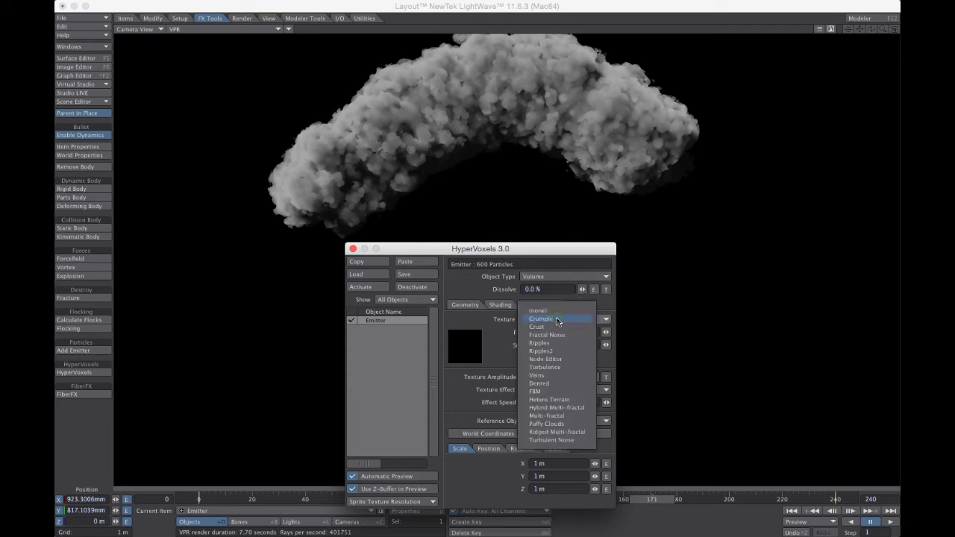
{"action": "left_click", "coordinate": [557, 367]}
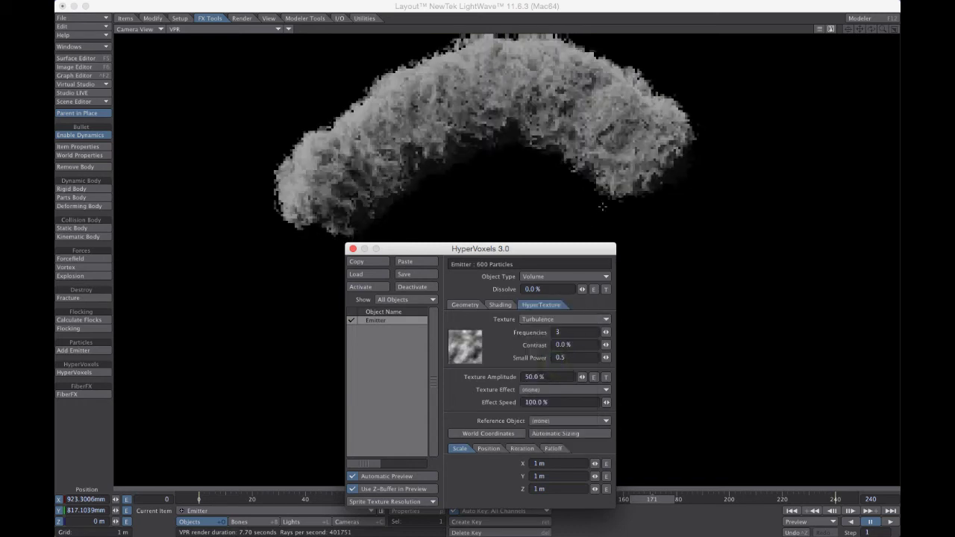
{"action": "left_click", "coordinate": [555, 320]}
{"action": "left_click", "coordinate": [553, 338]}
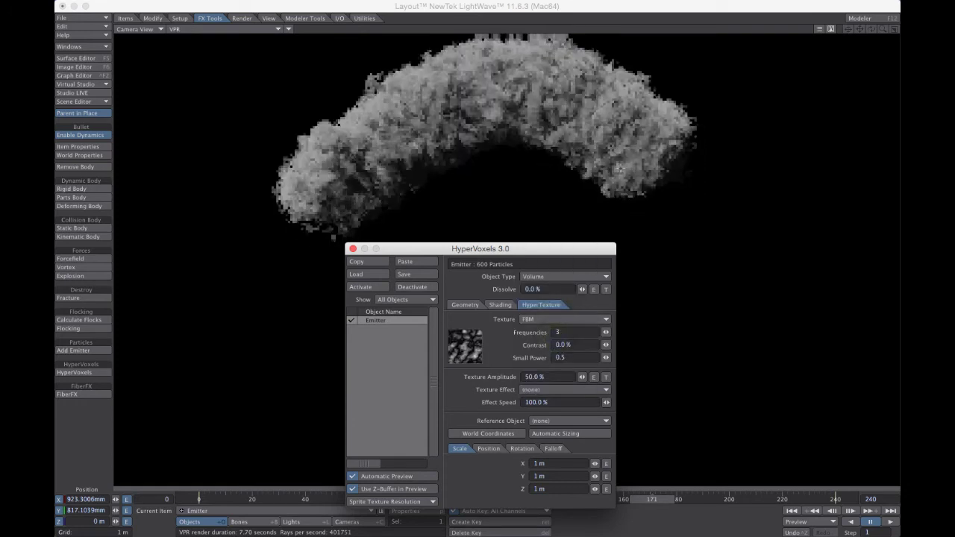
{"action": "left_click", "coordinate": [555, 319]}
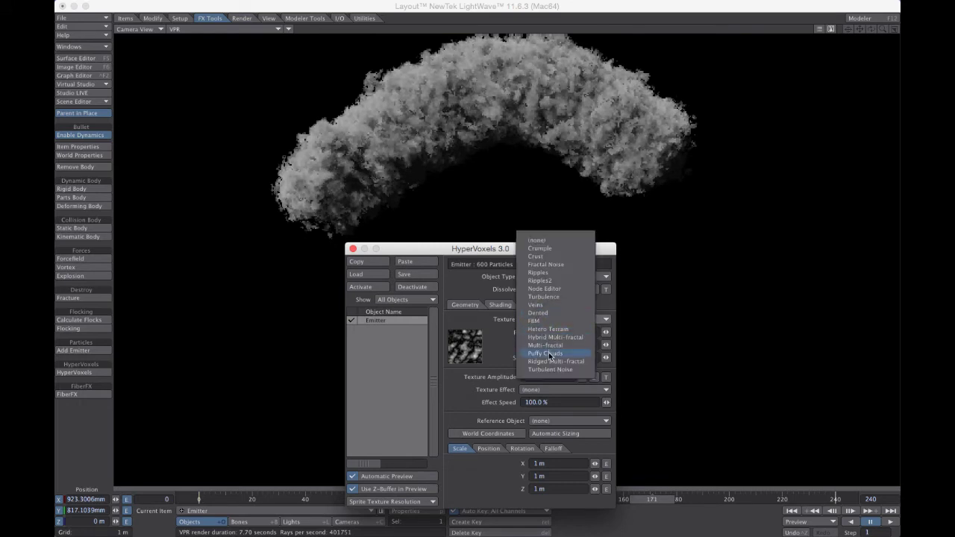
{"action": "left_click", "coordinate": [548, 352]}
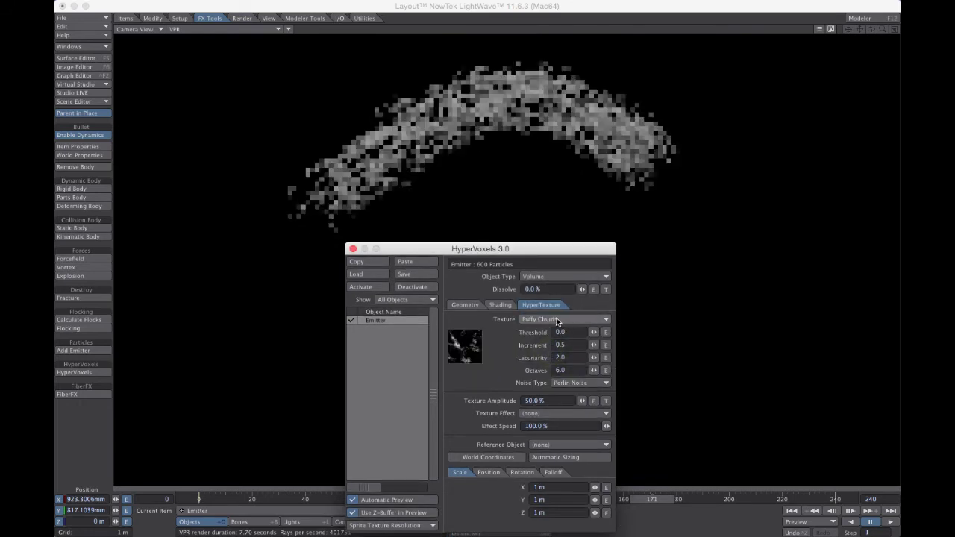
{"action": "left_click", "coordinate": [556, 318]}
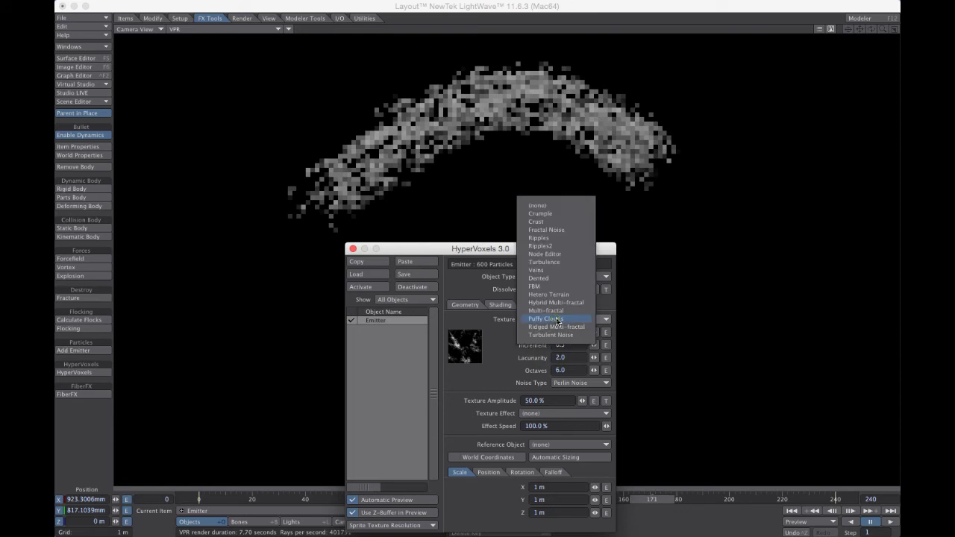
{"action": "left_click", "coordinate": [553, 215]}
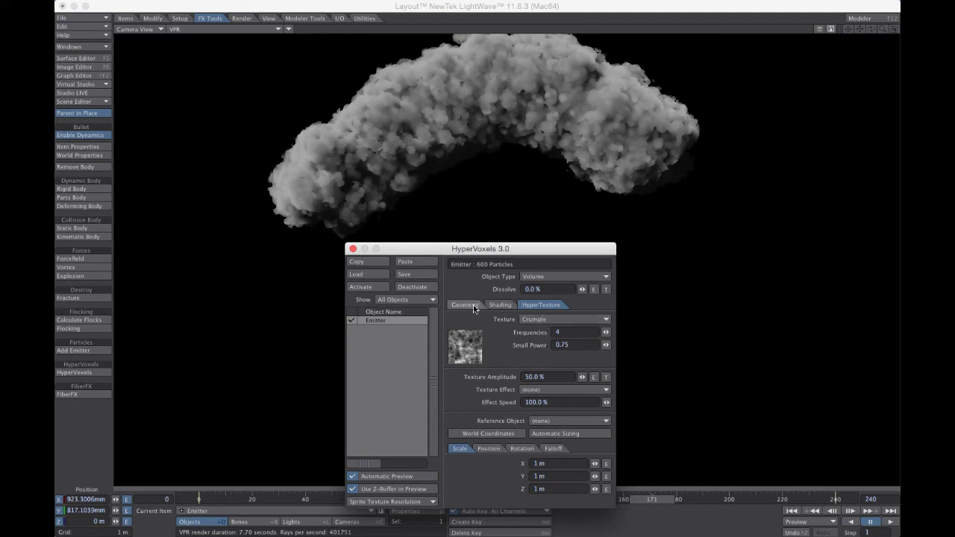
- Add a texture to the volume's basic shading color and set its layer type to Gradient
{"action": "left_click", "coordinate": [497, 307]}
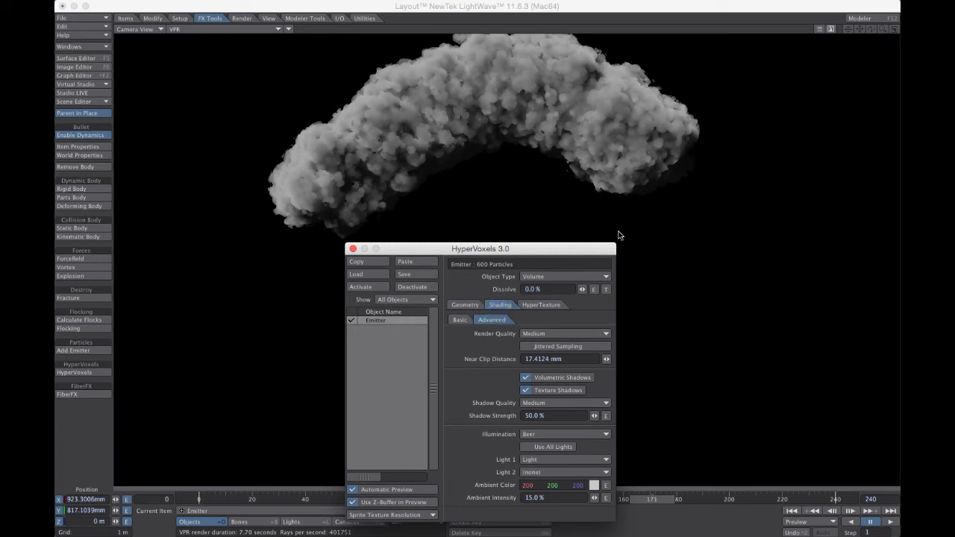
{"action": "left_click", "coordinate": [460, 320]}
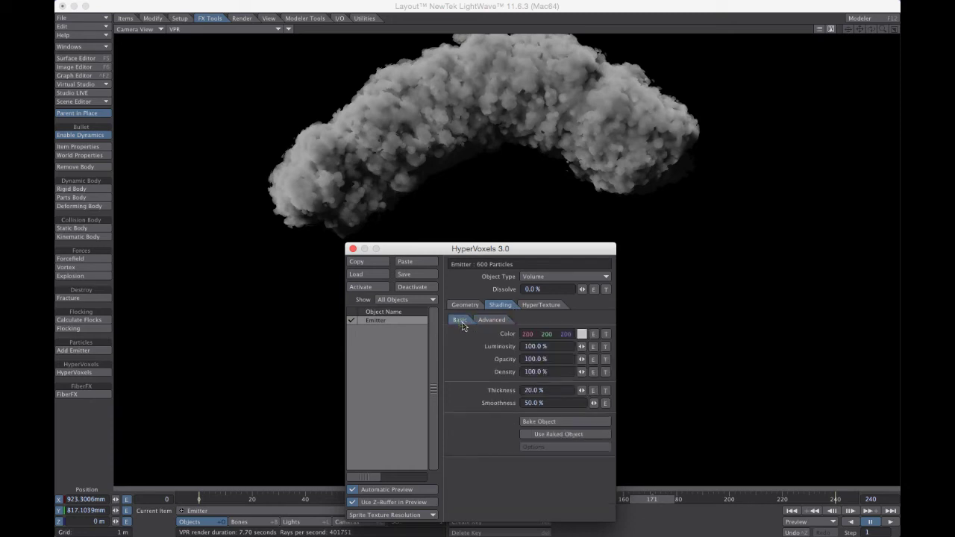
{"action": "left_click", "coordinate": [606, 335]}
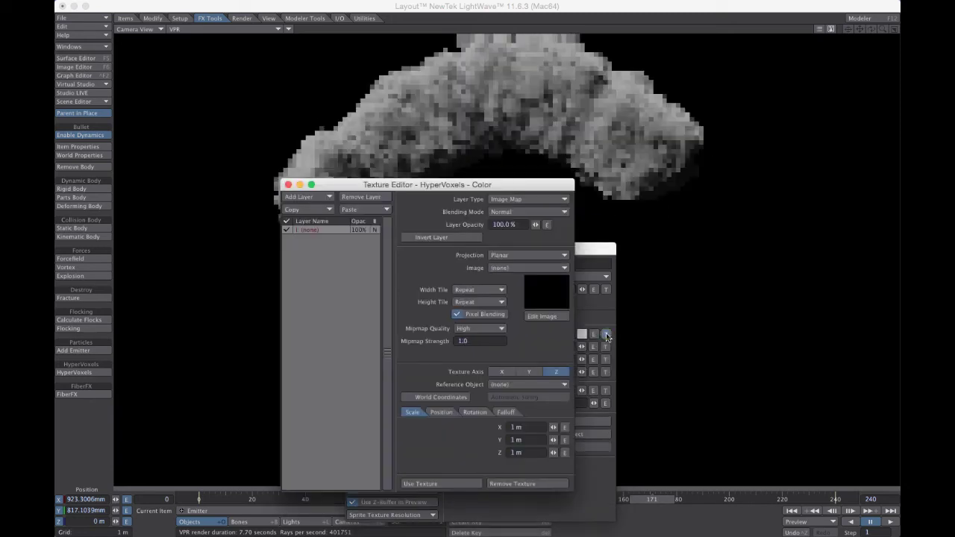
{"action": "left_click_drag", "start_coordinate": [491, 187], "coordinate": [557, 214]}
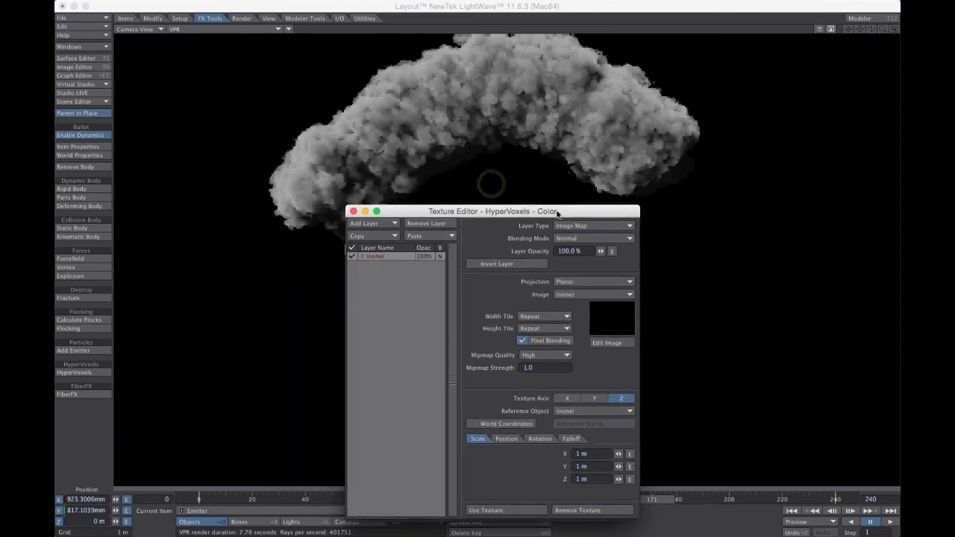
{"action": "left_click", "coordinate": [586, 227]}
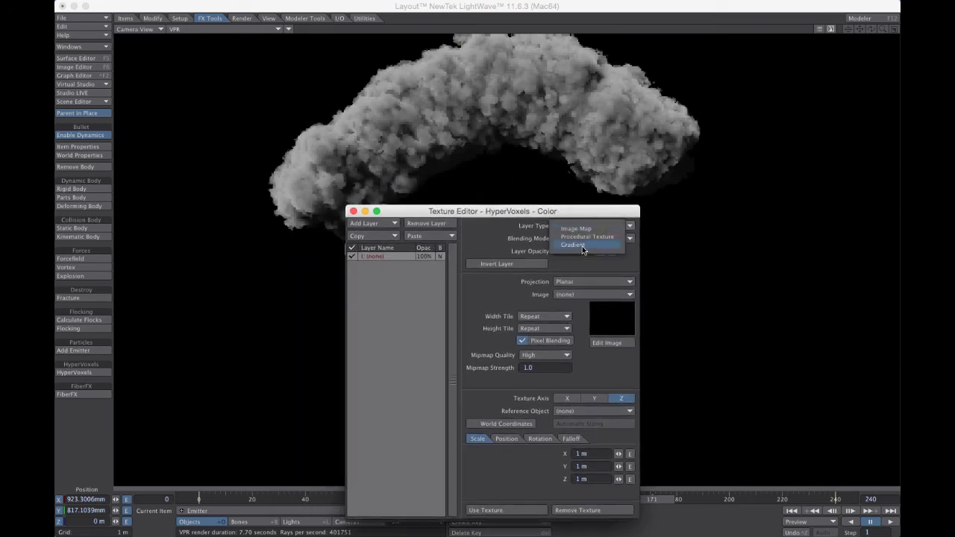
{"action": "left_click", "coordinate": [586, 246]}
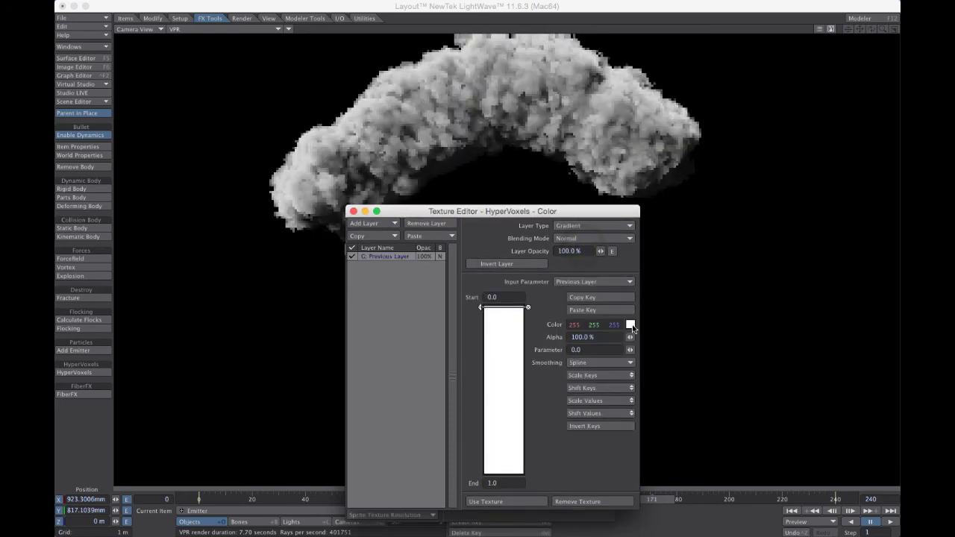
- Color the gradient's starting key yellow with RGB 255, 249, 9
{"action": "left_click", "coordinate": [630, 325]}
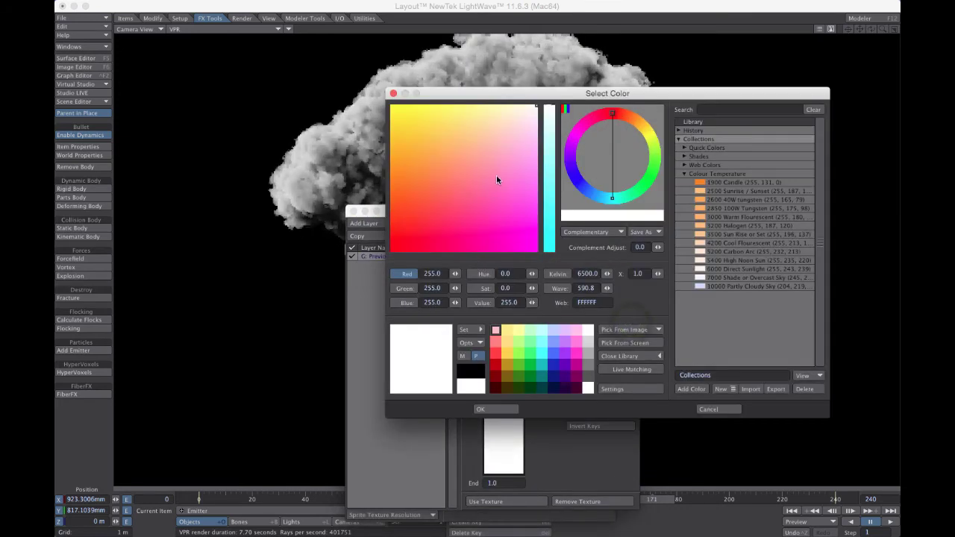
{"action": "left_click", "coordinate": [402, 121]}
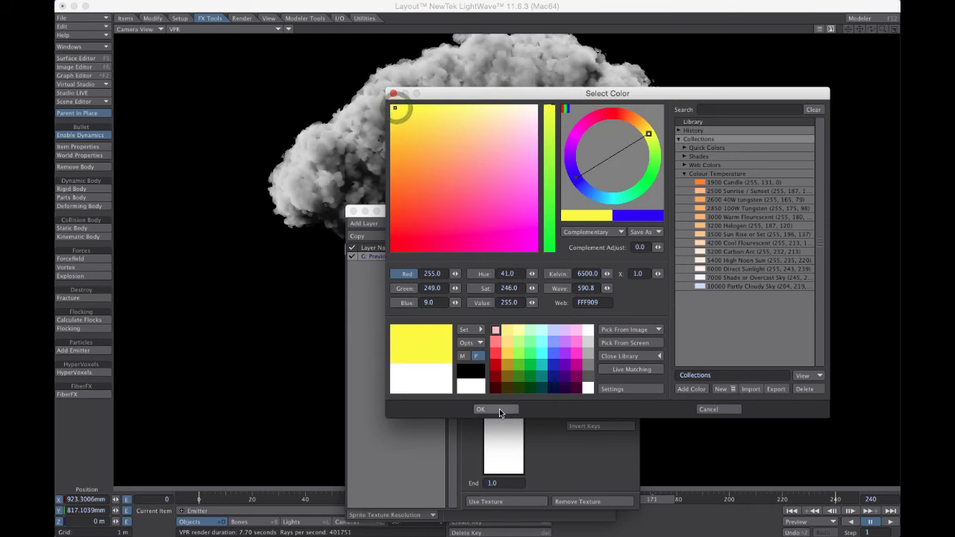
{"action": "left_click", "coordinate": [496, 408]}
- Add a second gradient key at about 0.15 and color it red with RGB 255, 7, 6
{"action": "left_click_drag", "start_coordinate": [498, 413], "coordinate": [498, 330]}
{"action": "left_click", "coordinate": [631, 326]}
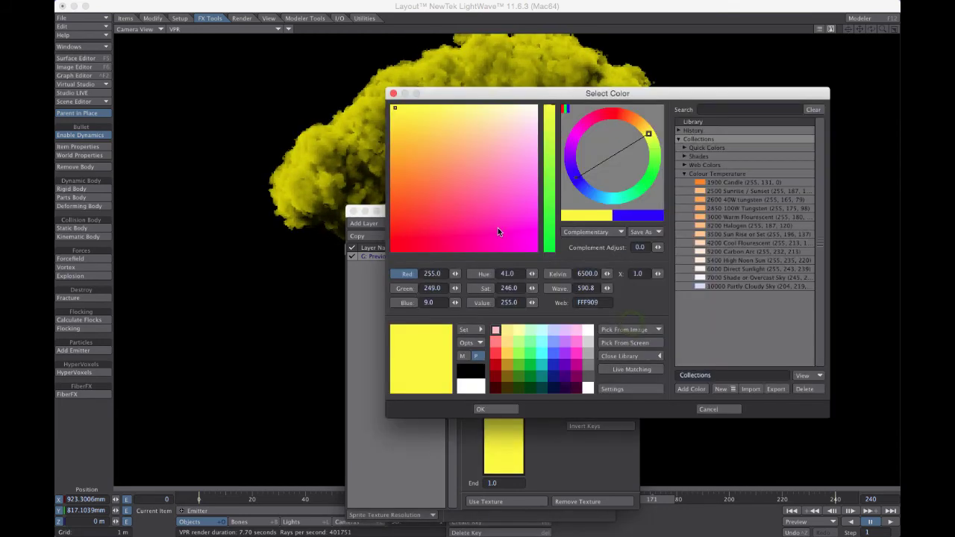
{"action": "left_click", "coordinate": [393, 249]}
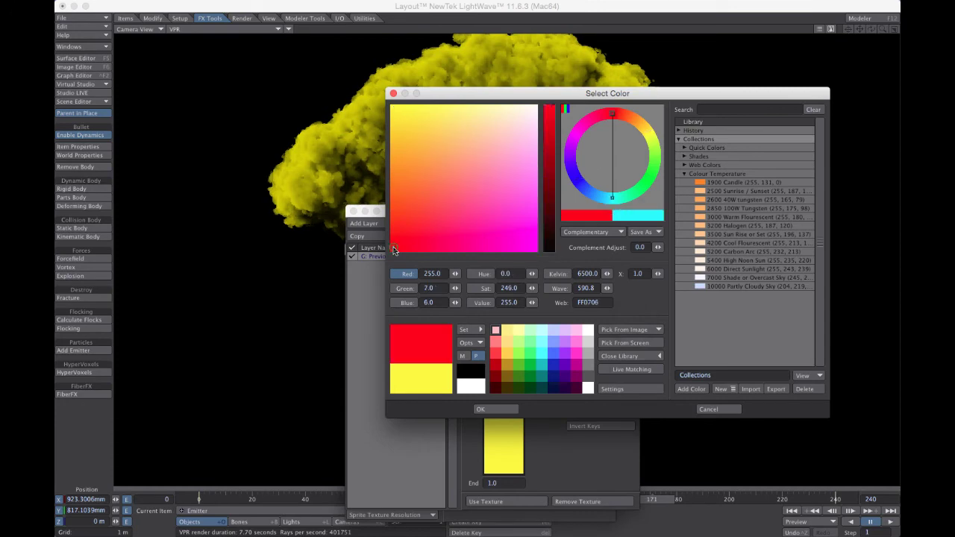
{"action": "left_click", "coordinate": [496, 410]}
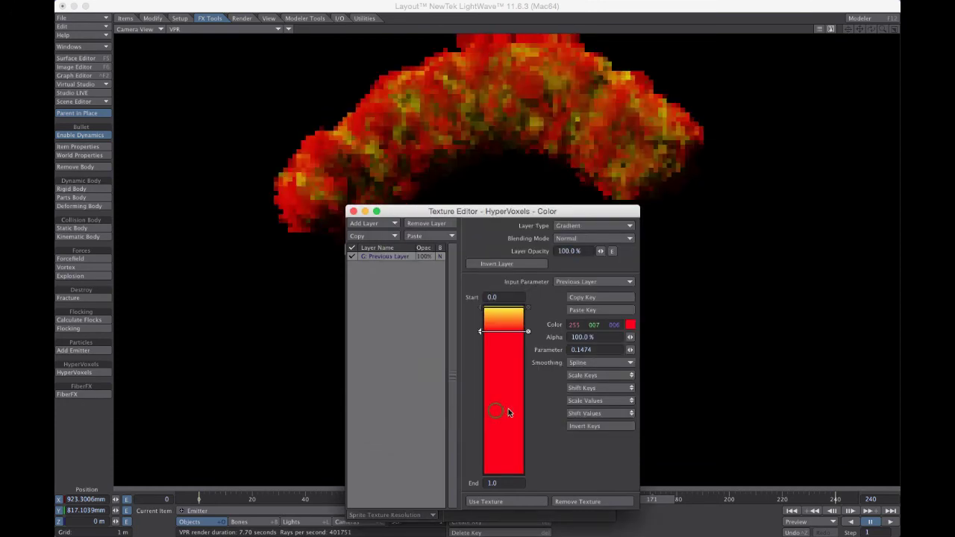
- Add a third key near the gradient's end at about 0.98 and color it dark red with RGB 57, 0, 0
{"action": "left_click", "coordinate": [505, 466]}
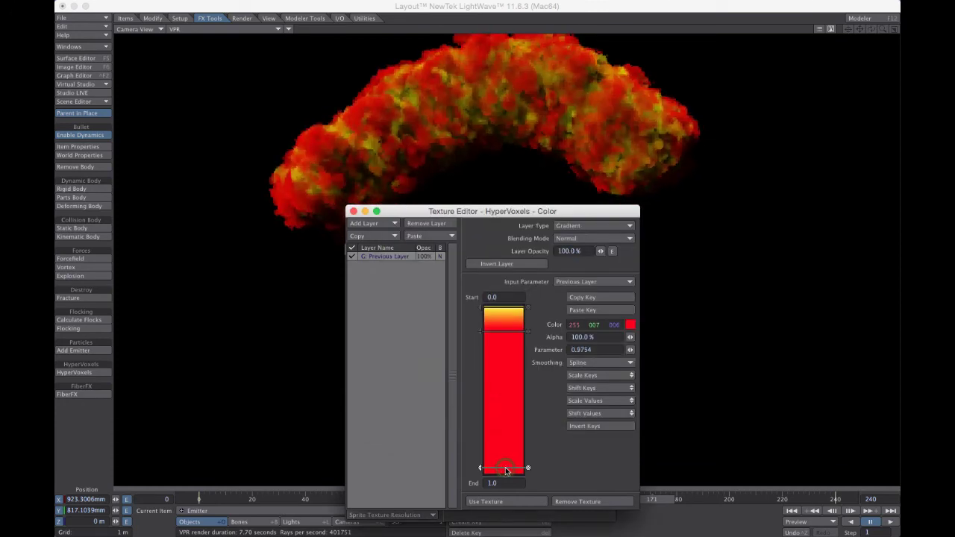
{"action": "left_click", "coordinate": [631, 326]}
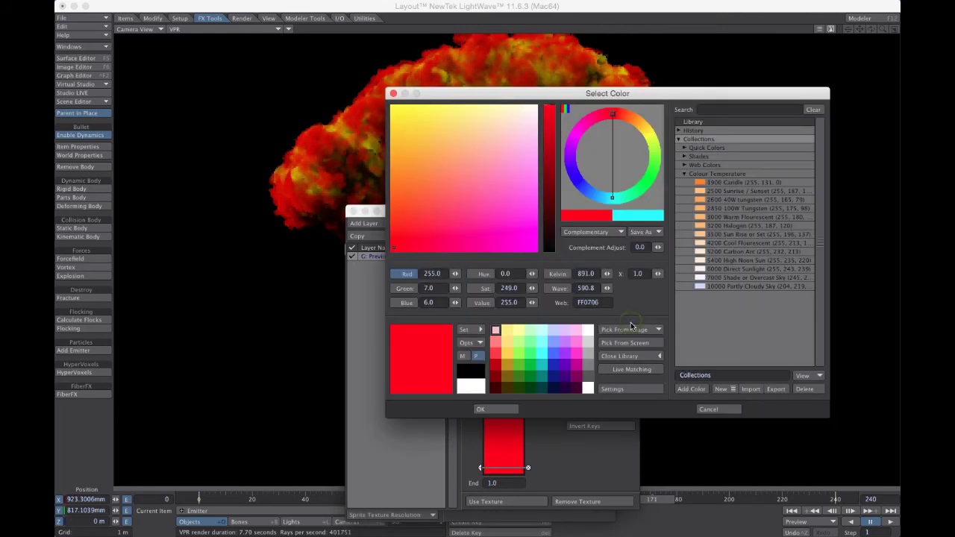
{"action": "left_click", "coordinate": [472, 370]}
{"action": "left_click_drag", "start_coordinate": [552, 235], "coordinate": [550, 220]}
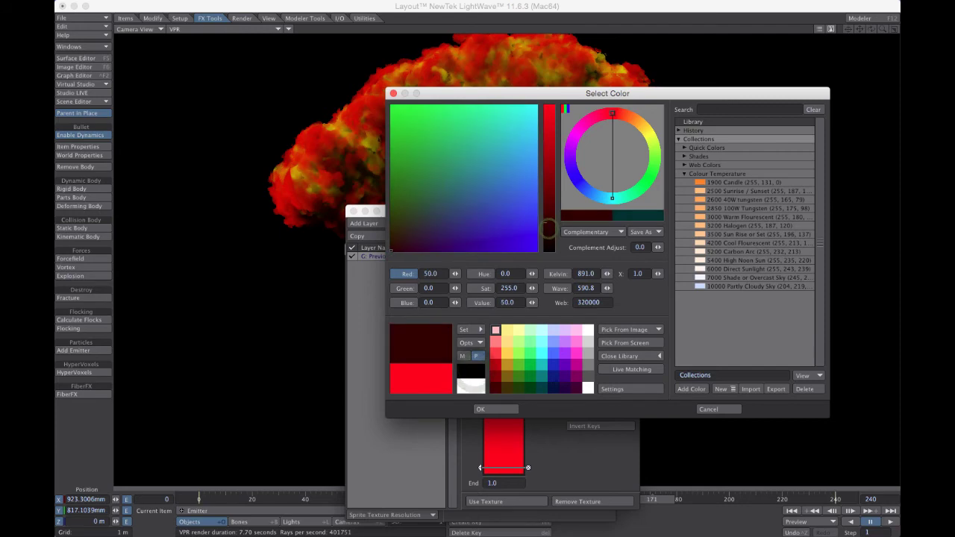
{"action": "left_click", "coordinate": [503, 411]}
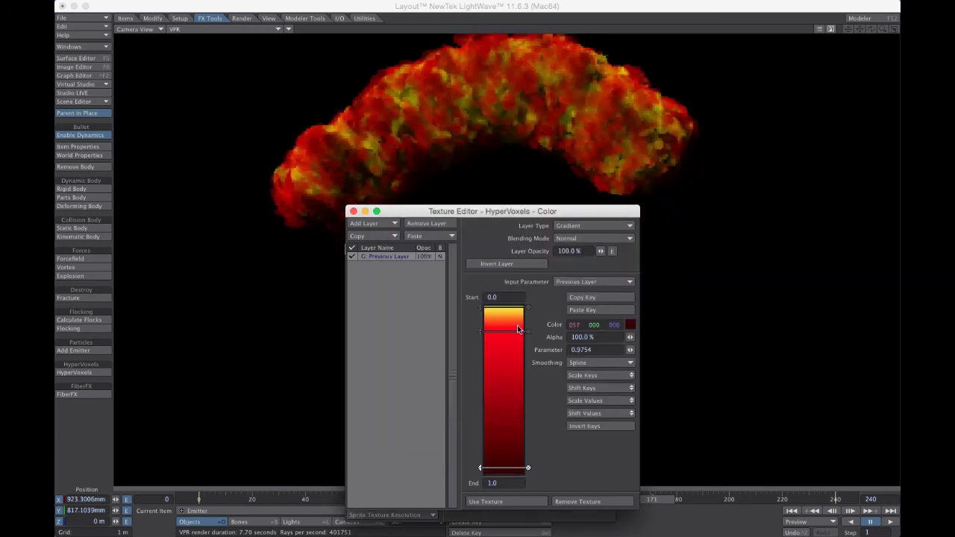
- Set the color gradient's input parameter to Relative Particle Age, and move the red key to about 0.36 and the dark red key to 1.0
{"action": "left_click", "coordinate": [573, 283]}
{"action": "left_click", "coordinate": [556, 380]}
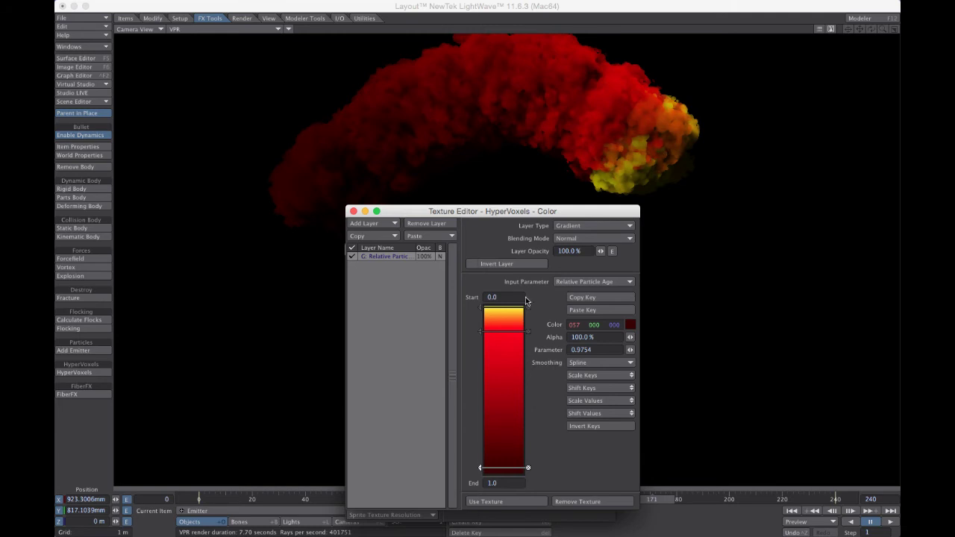
{"action": "left_click_drag", "start_coordinate": [508, 330], "coordinate": [509, 366]}
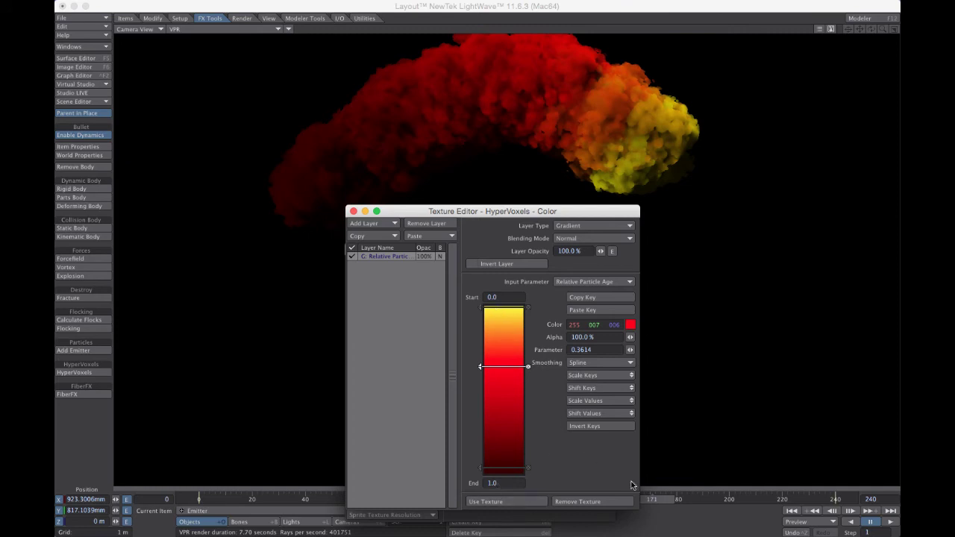
{"action": "left_click", "coordinate": [501, 468]}
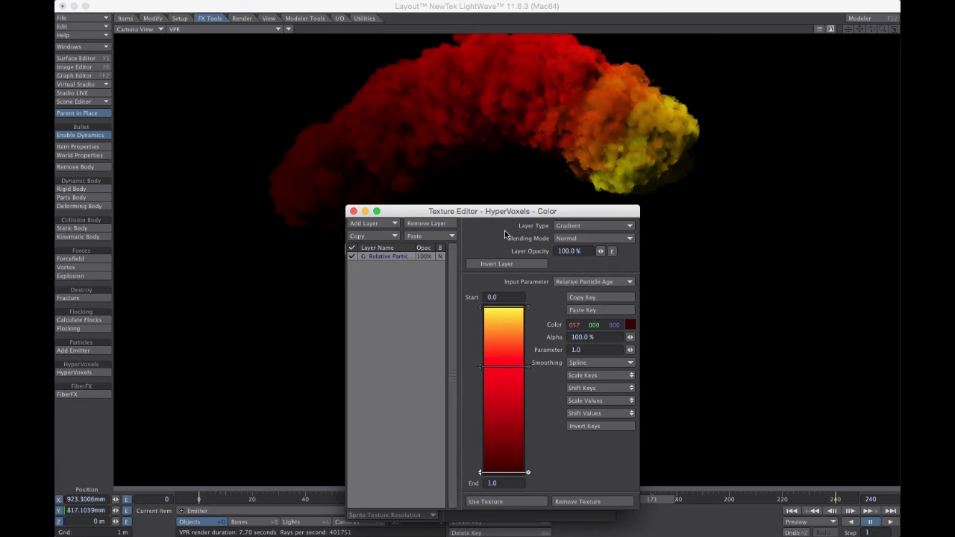
{"action": "left_click", "coordinate": [354, 212]}
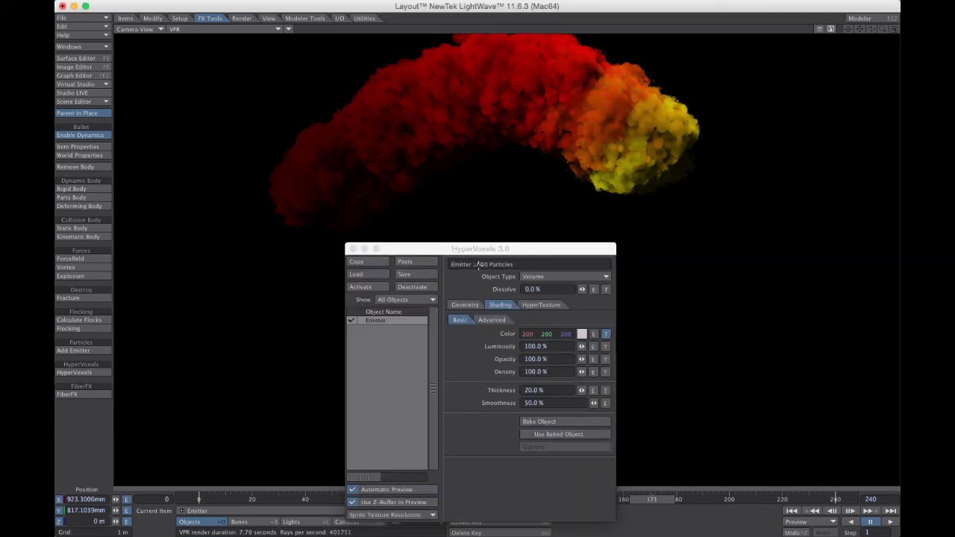
- Add a Gradient texture to the HyperVoxels particle size with Relative Particle Age as its input parameter
{"action": "left_click", "coordinate": [465, 306]}
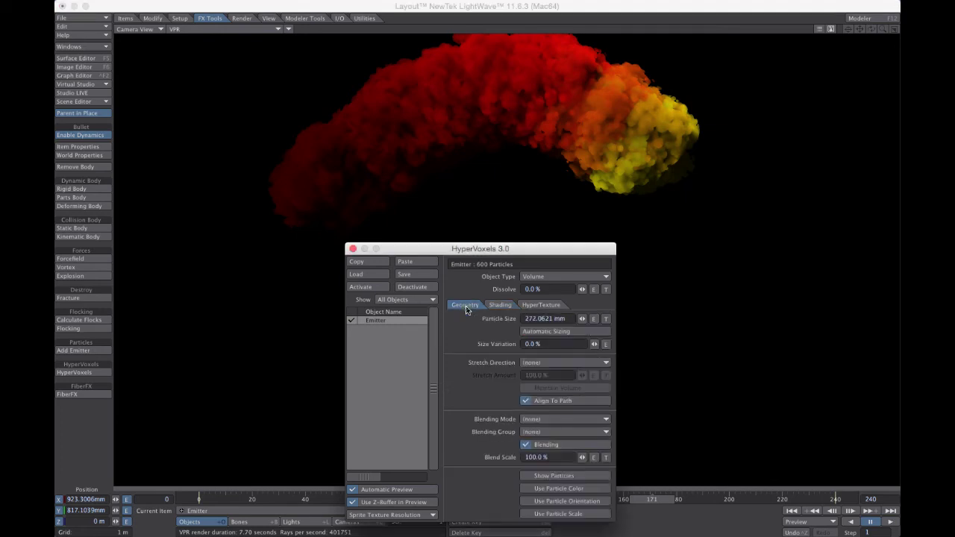
{"action": "left_click", "coordinate": [606, 318]}
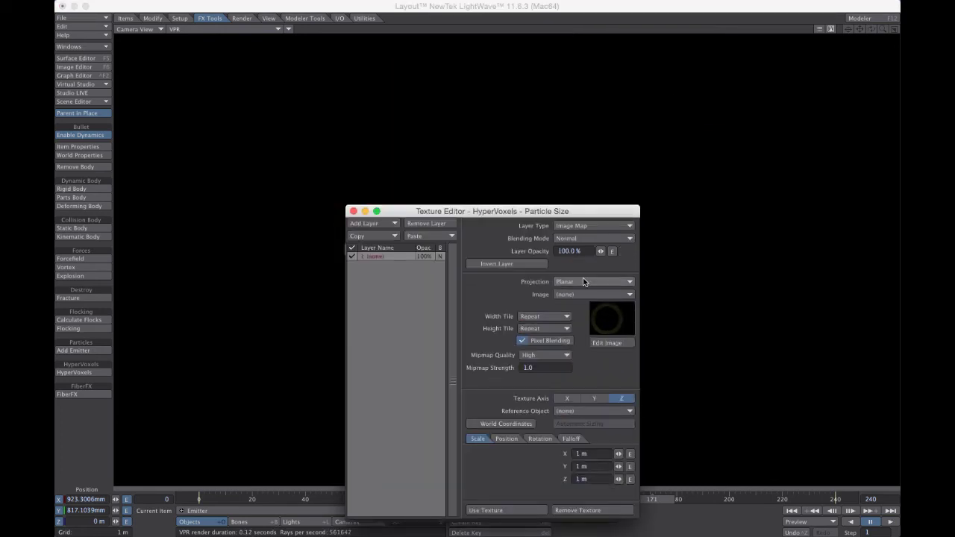
{"action": "left_click", "coordinate": [579, 227]}
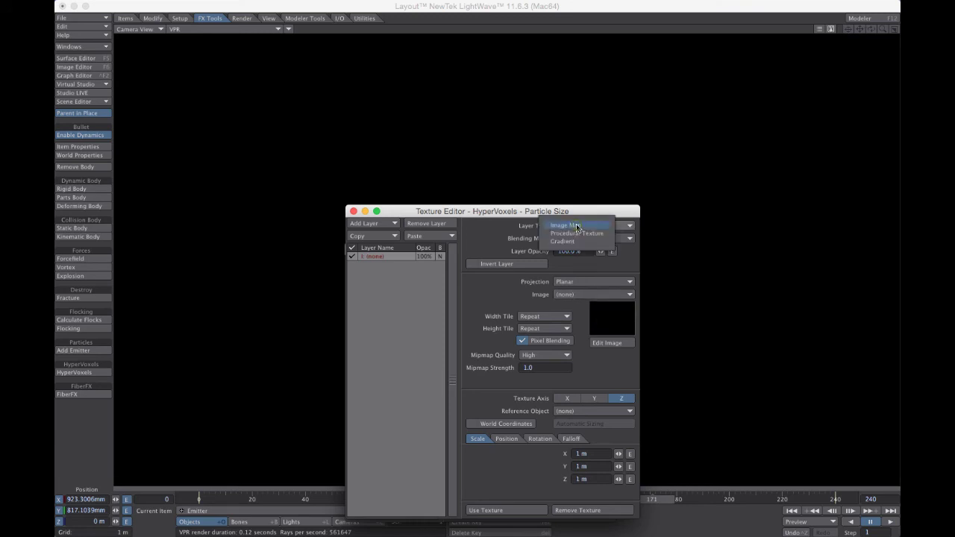
{"action": "left_click", "coordinate": [575, 241]}
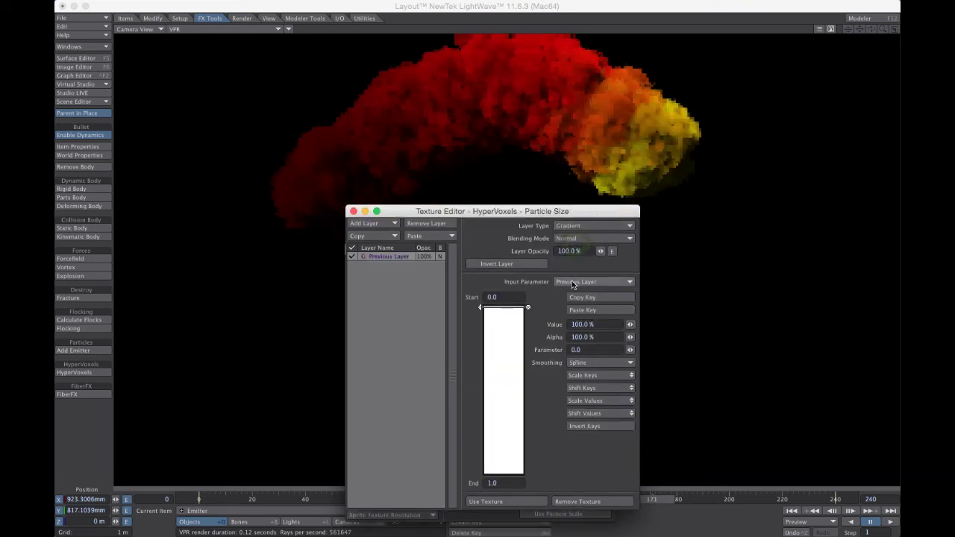
{"action": "left_click", "coordinate": [572, 281]}
{"action": "left_click", "coordinate": [569, 338]}
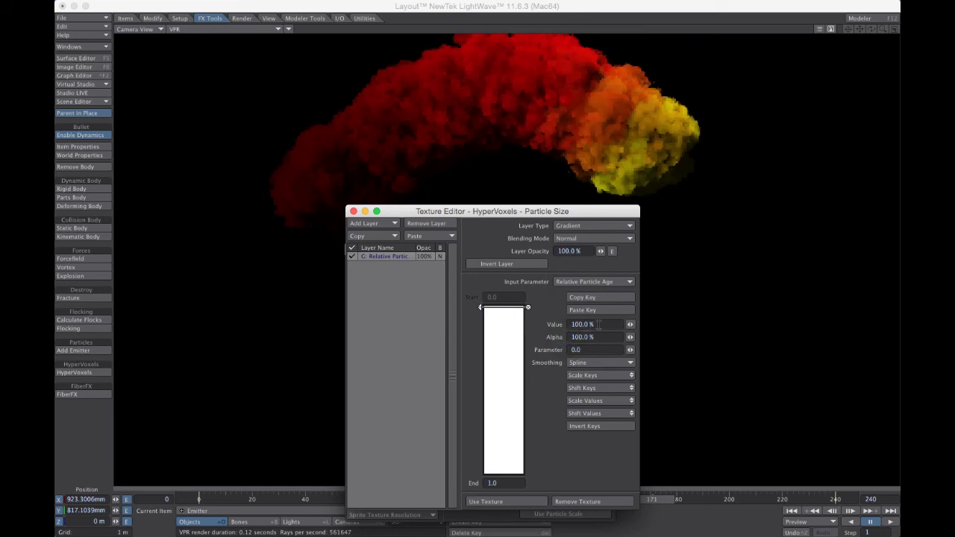
- Set the particle size gradient's first key to 50% and add a key at parameter 1.0 with a value of 200%
{"action": "left_click", "coordinate": [601, 324]}
{"action": "type", "text": "50"}
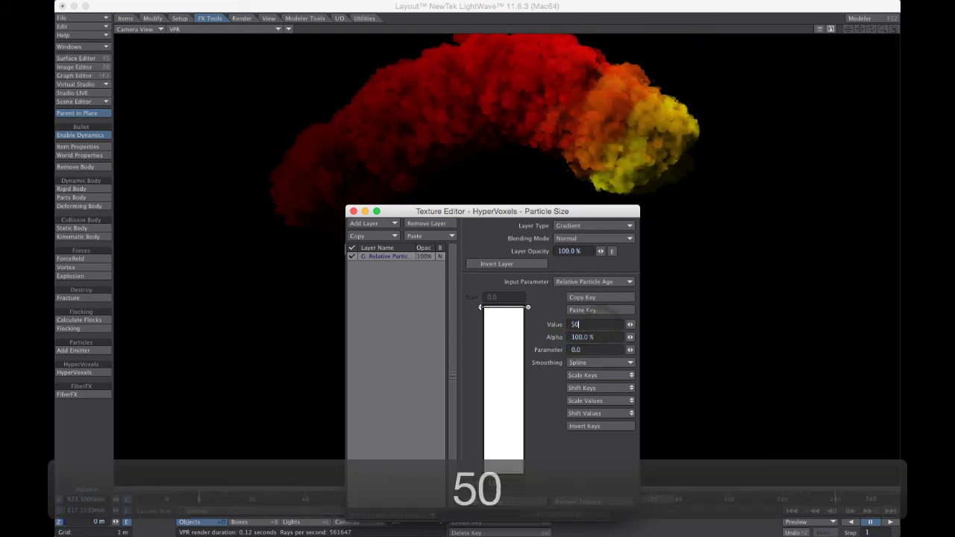
{"action": "key", "text": "Return"}
{"action": "left_click", "coordinate": [505, 470]}
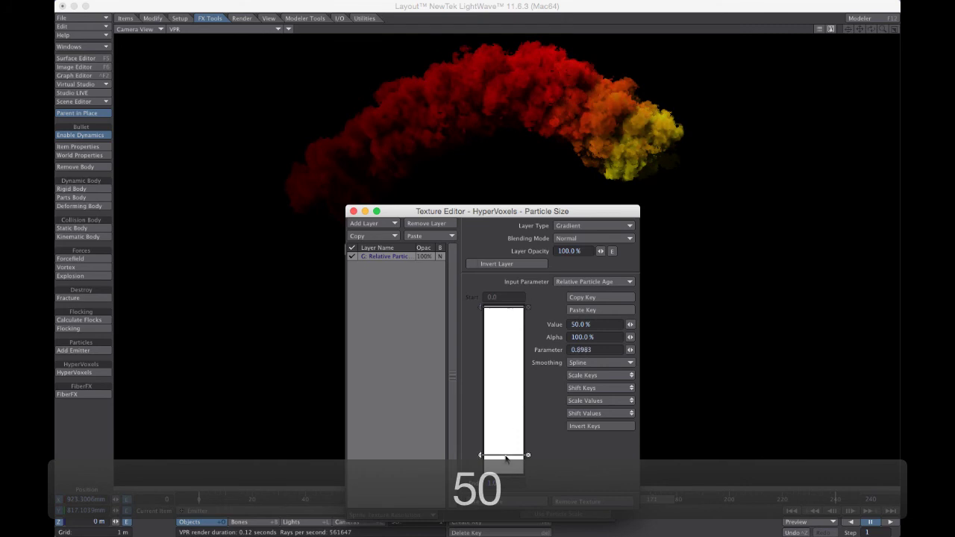
{"action": "left_click_drag", "start_coordinate": [505, 474], "coordinate": [506, 478]}
{"action": "left_click", "coordinate": [601, 324]}
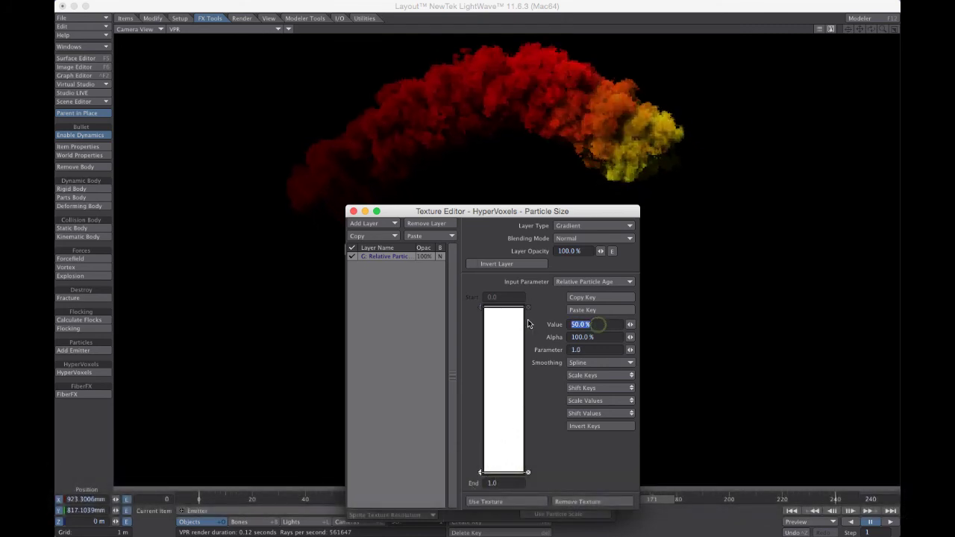
{"action": "type", "text": "200"}
{"action": "key", "text": "Return"}
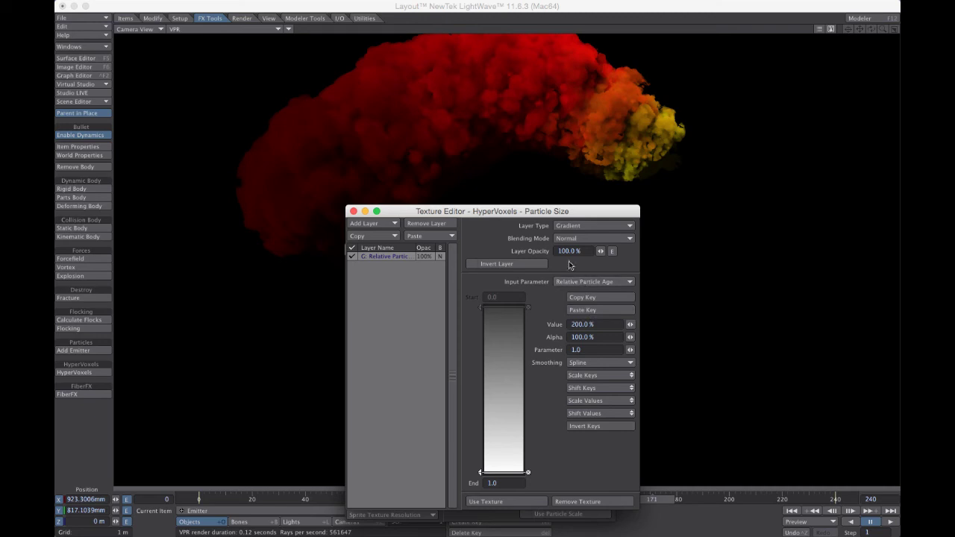
- Close the particle size texture and preview the animation by scrubbing to frame 215 and back to frame 200
{"action": "left_click", "coordinate": [354, 211]}
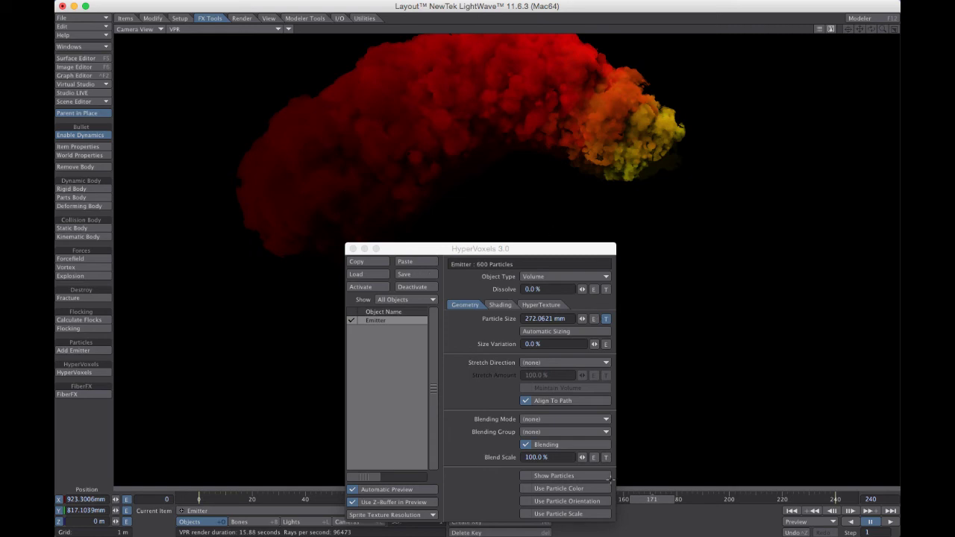
{"action": "left_click_drag", "start_coordinate": [646, 501], "coordinate": [763, 501]}
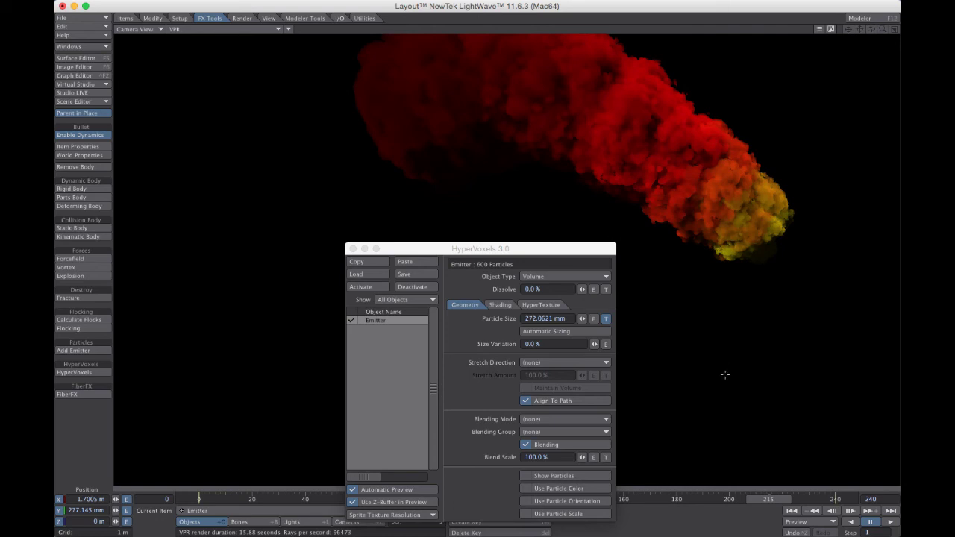
{"action": "left_click_drag", "start_coordinate": [766, 498], "coordinate": [725, 498]}
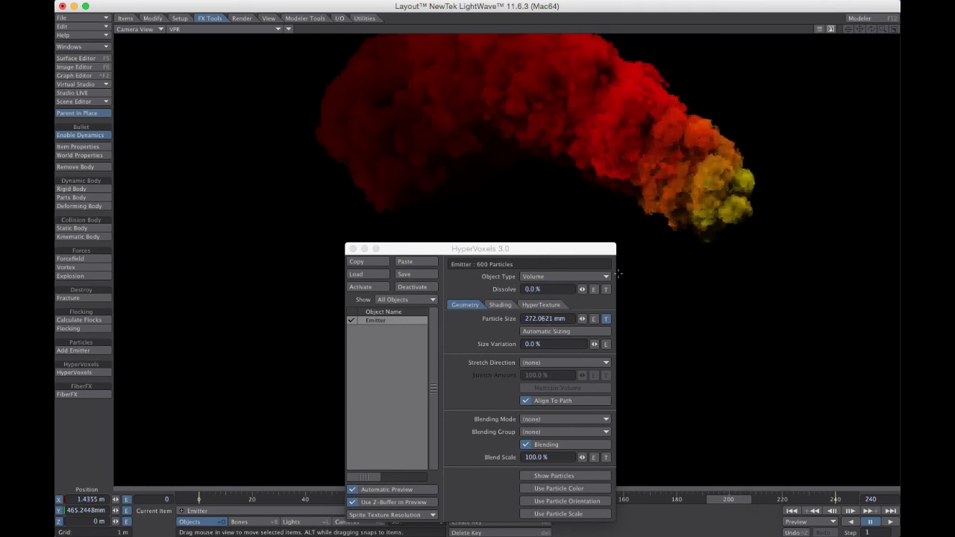
- Add a Gradient texture to the HyperVoxels dissolve with Relative Particle Age as its input parameter
{"action": "mouse_move", "coordinate": [582, 289]}
{"action": "left_mouse_down"}
{"action": "mouse_move", "coordinate": [641, 289]}
{"action": "mouse_move", "coordinate": [578, 289]}
{"action": "left_mouse_up"}
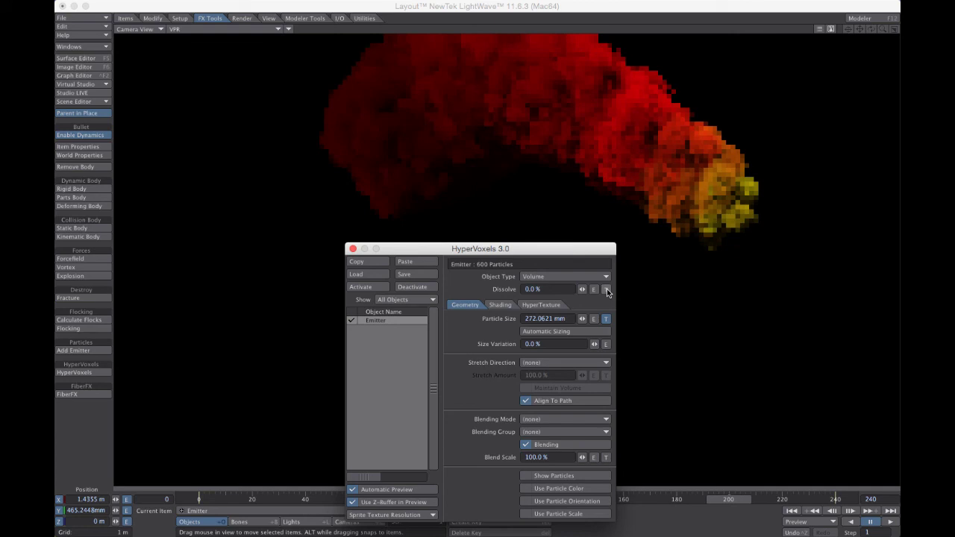
{"action": "left_click", "coordinate": [606, 290]}
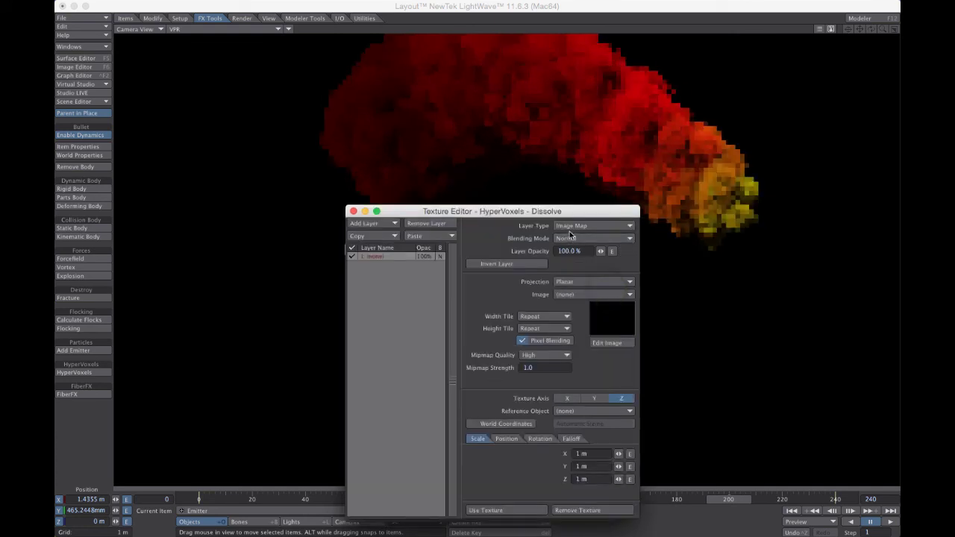
{"action": "left_click", "coordinate": [570, 226]}
{"action": "left_click", "coordinate": [569, 240]}
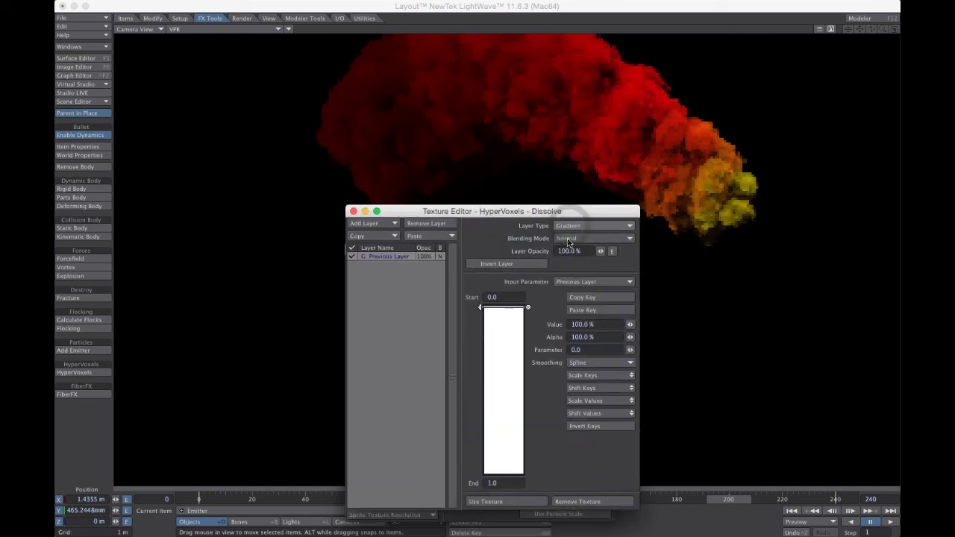
{"action": "left_click", "coordinate": [570, 281]}
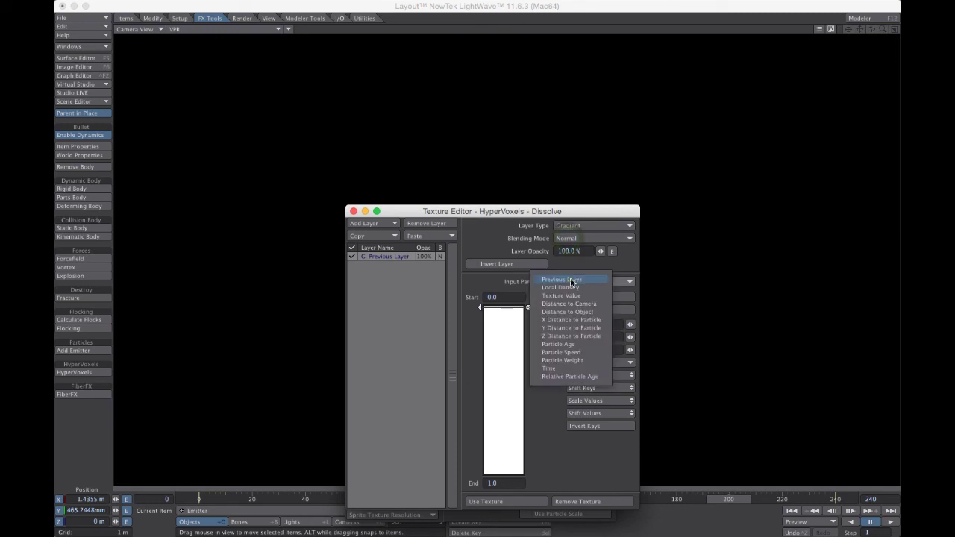
{"action": "left_click", "coordinate": [558, 377]}
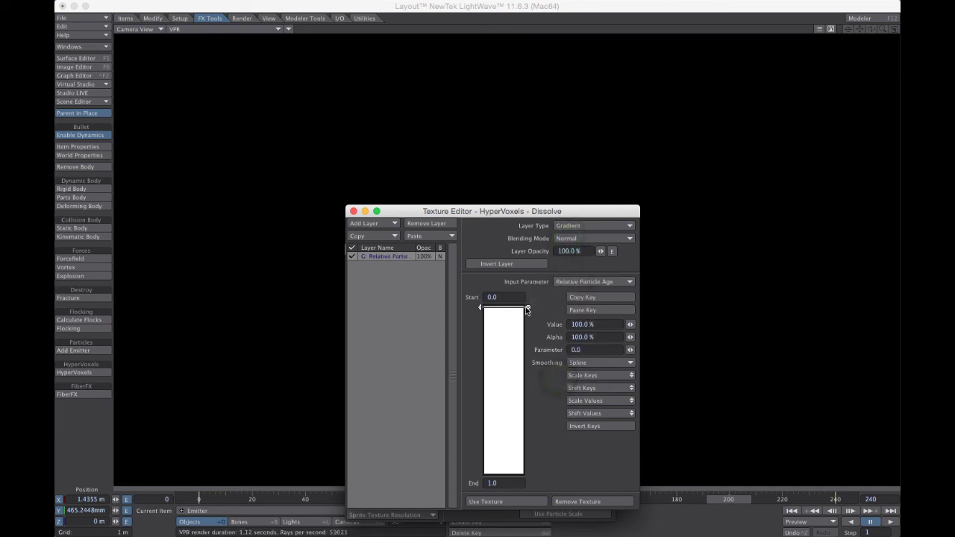
- Set the dissolve gradient's first key to 0% and add a key at parameter 1.0 with a value of 100%
{"action": "left_click", "coordinate": [597, 325]}
{"action": "type", "text": "0"}
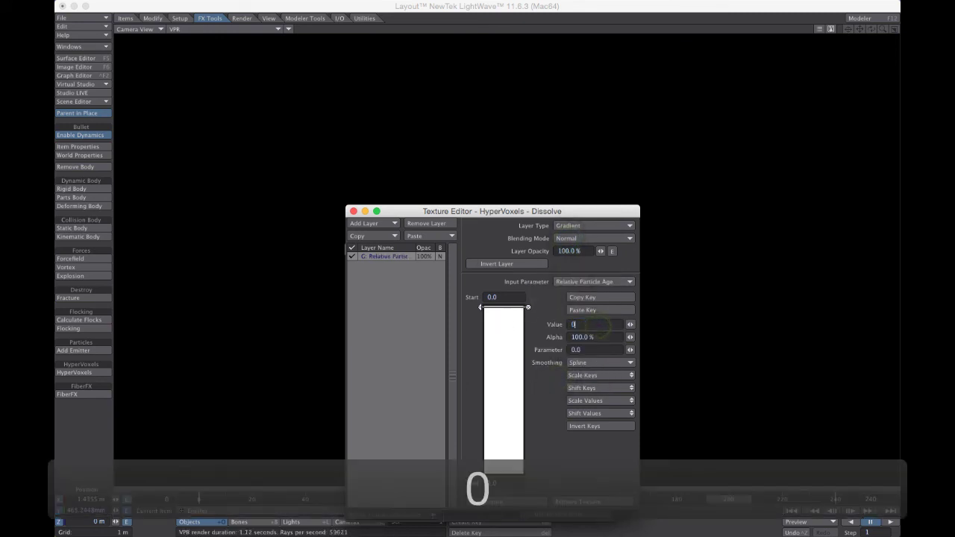
{"action": "key", "text": "Return"}
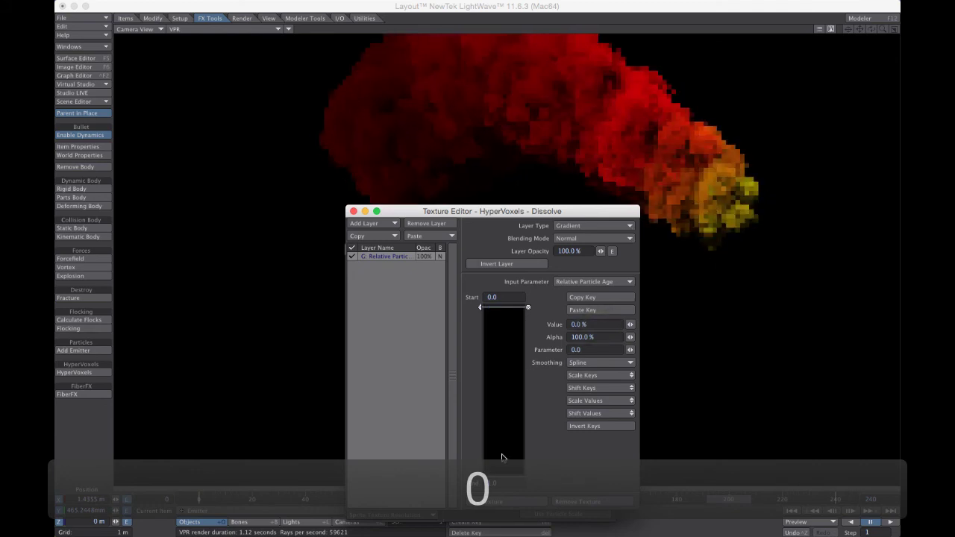
{"action": "left_click", "coordinate": [500, 456]}
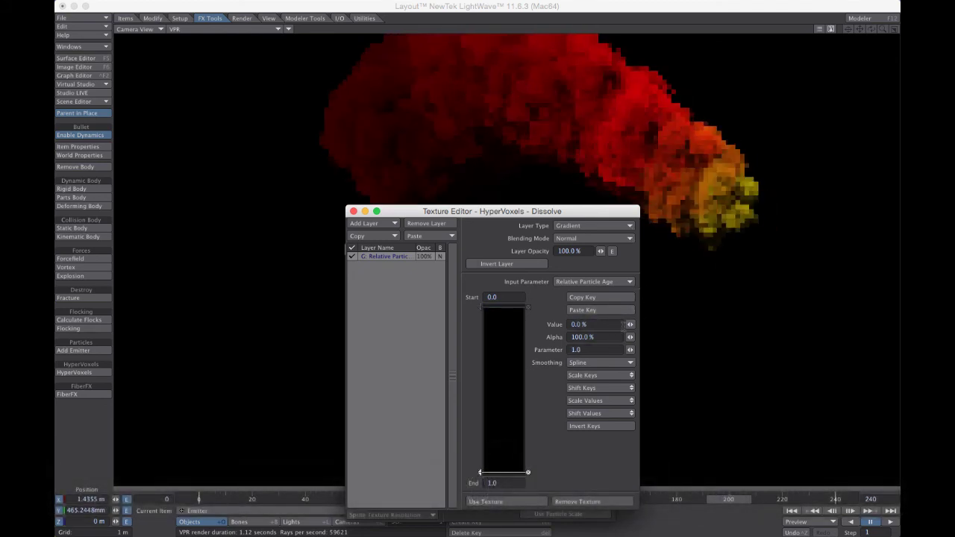
{"action": "left_click_drag", "start_coordinate": [629, 325], "coordinate": [569, 326]}
{"action": "type", "text": "100"}
{"action": "key", "text": "Return"}
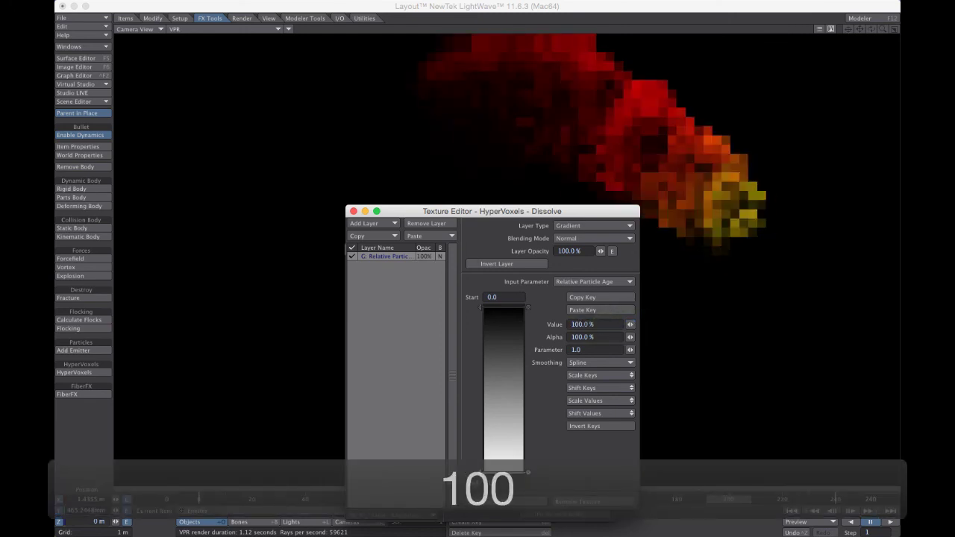
- Add a middle dissolve key with a value of 0%, move it to about 0.84, and close the texture
{"action": "left_click", "coordinate": [503, 414]}
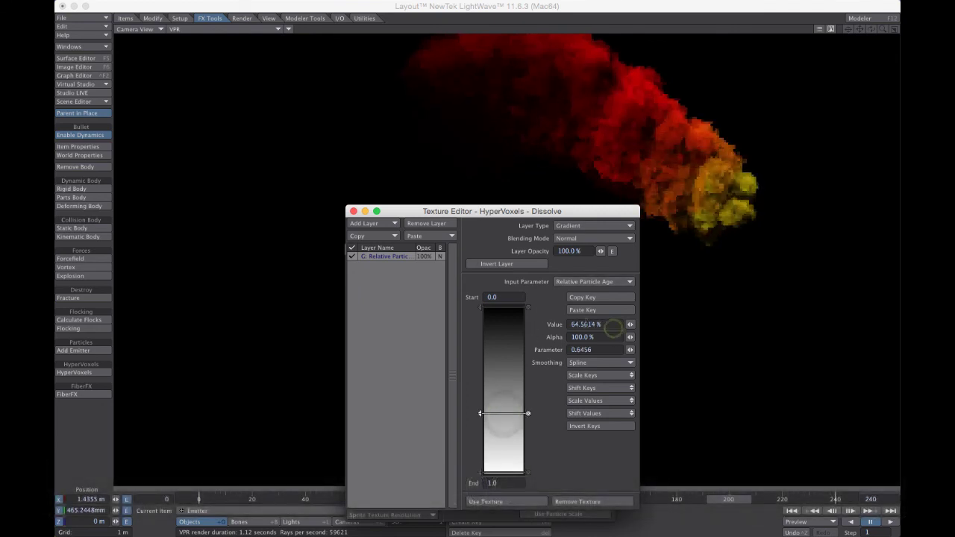
{"action": "left_click", "coordinate": [605, 325]}
{"action": "type", "text": "0"}
{"action": "key", "text": "Return"}
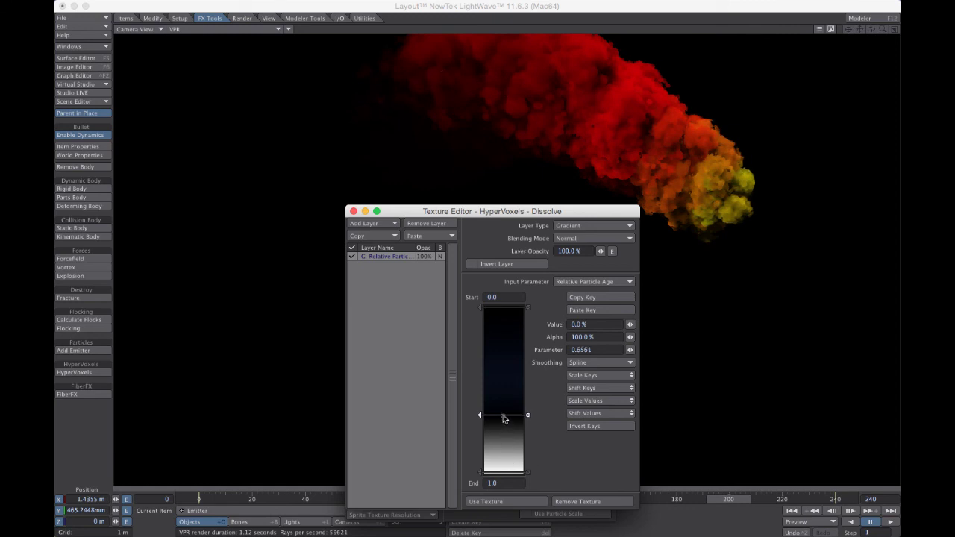
{"action": "left_click_drag", "start_coordinate": [502, 419], "coordinate": [503, 445]}
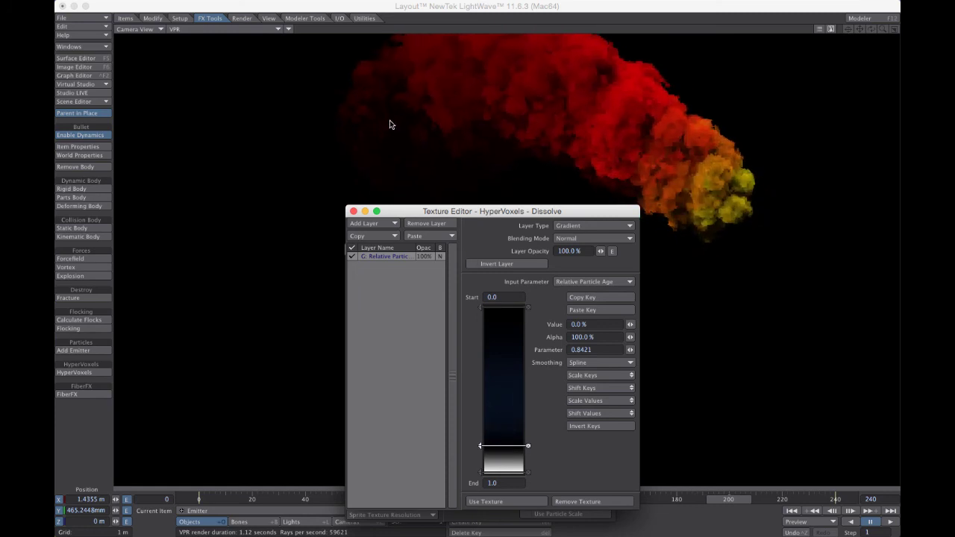
{"action": "left_click", "coordinate": [354, 212]}
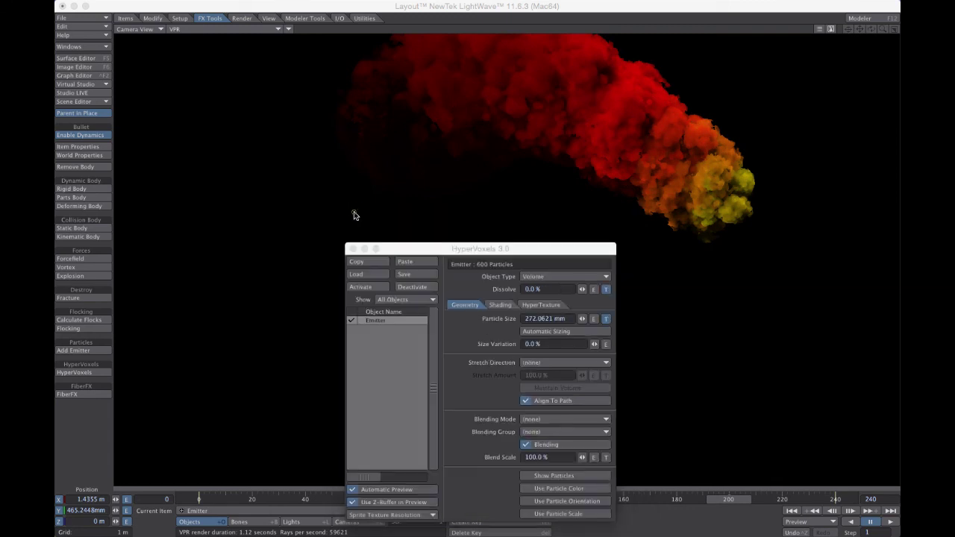
- Close the HyperVoxels and FX_Emitter settings windows to clear the camera view
{"action": "left_click_drag", "start_coordinate": [412, 248], "coordinate": [344, 200]}
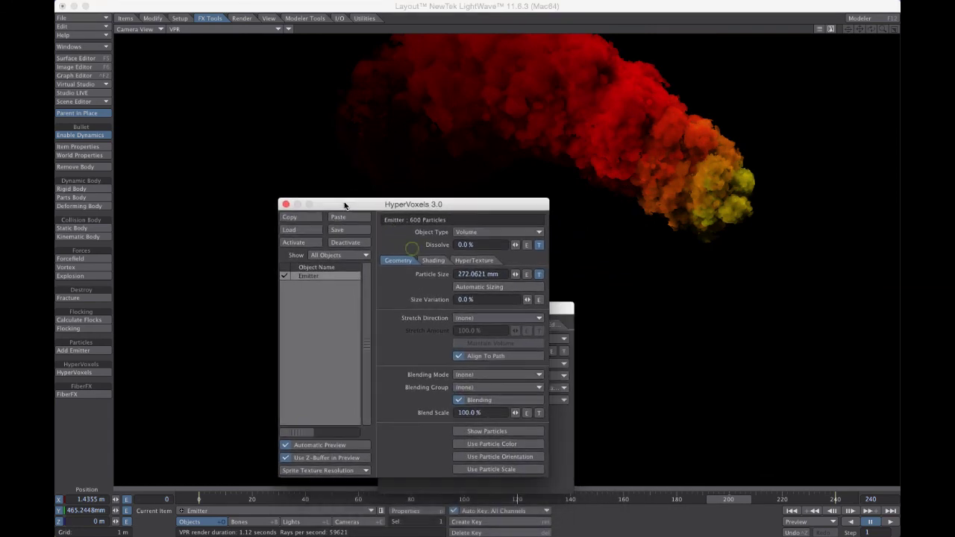
{"action": "left_click", "coordinate": [283, 202]}
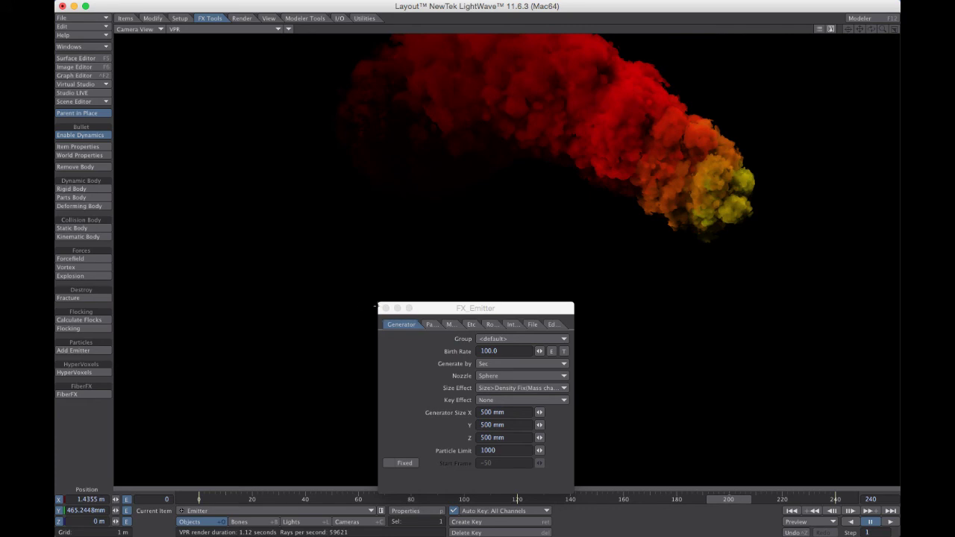
{"action": "left_click", "coordinate": [386, 308]}
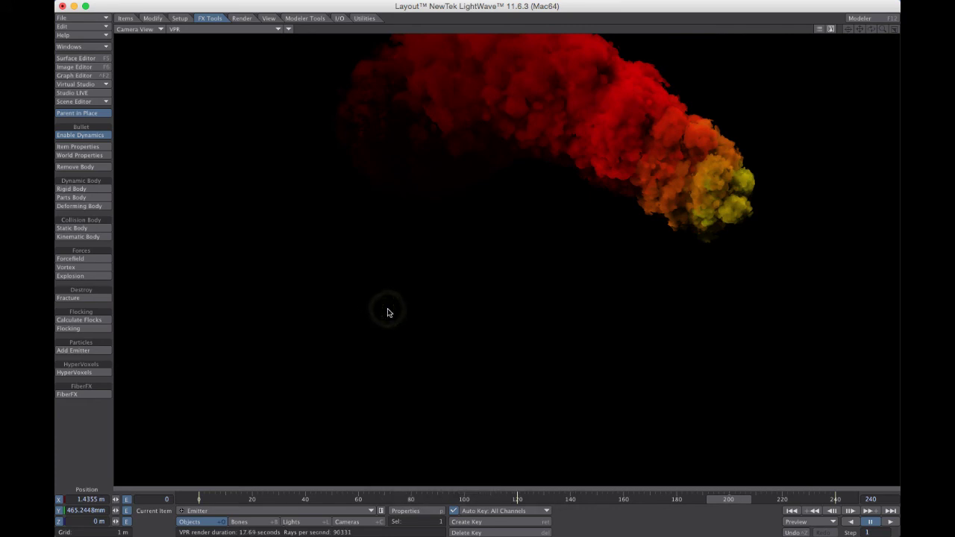
- From the emitter's object properties, open the FX Emitter settings and try to open the HV Custom Object's settings
{"action": "left_click", "coordinate": [204, 513]}
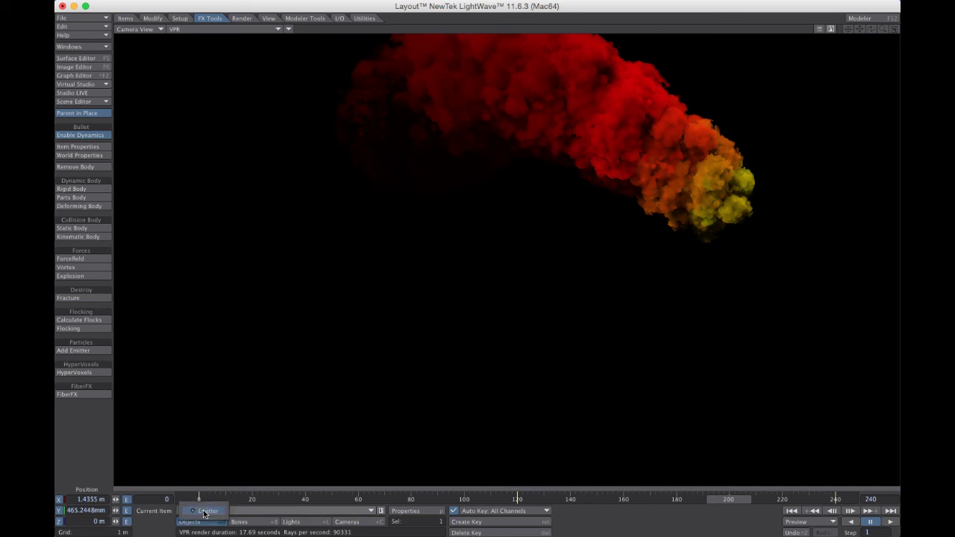
{"action": "left_click", "coordinate": [420, 513]}
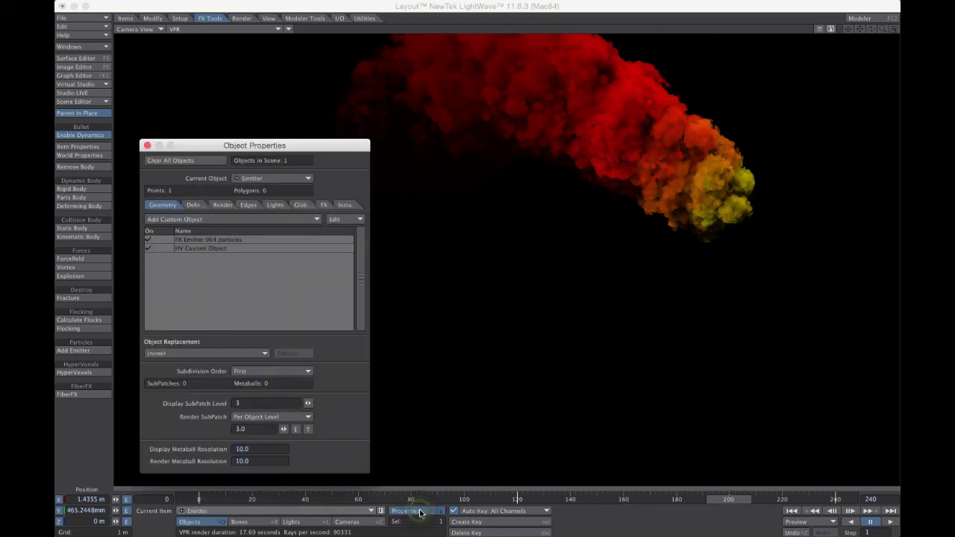
{"action": "double_click", "coordinate": [196, 239]}
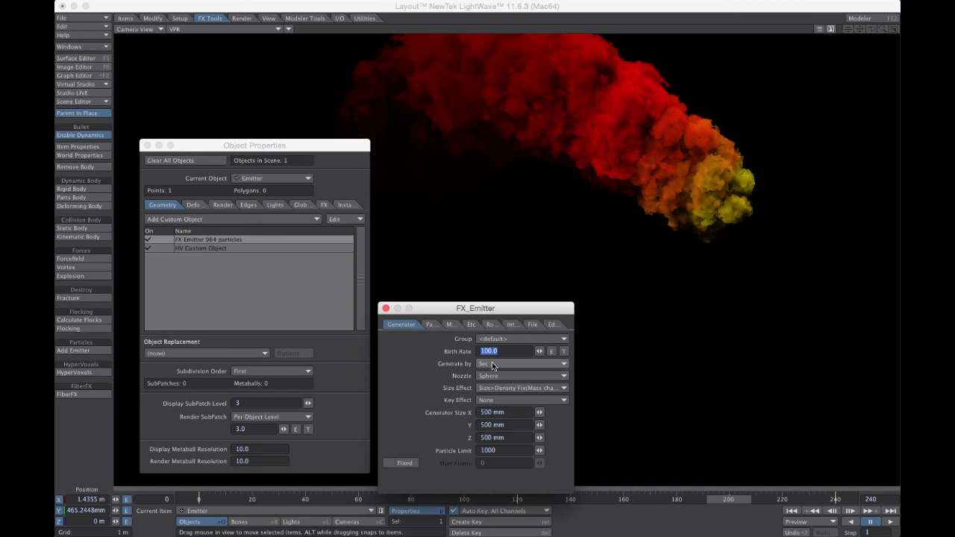
{"action": "double_click", "coordinate": [203, 248]}
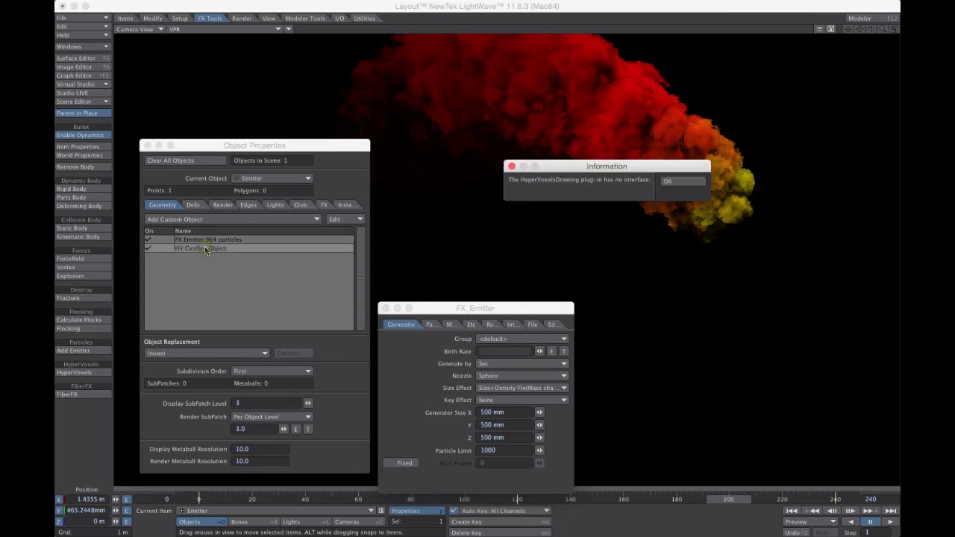
{"action": "left_click", "coordinate": [511, 166]}
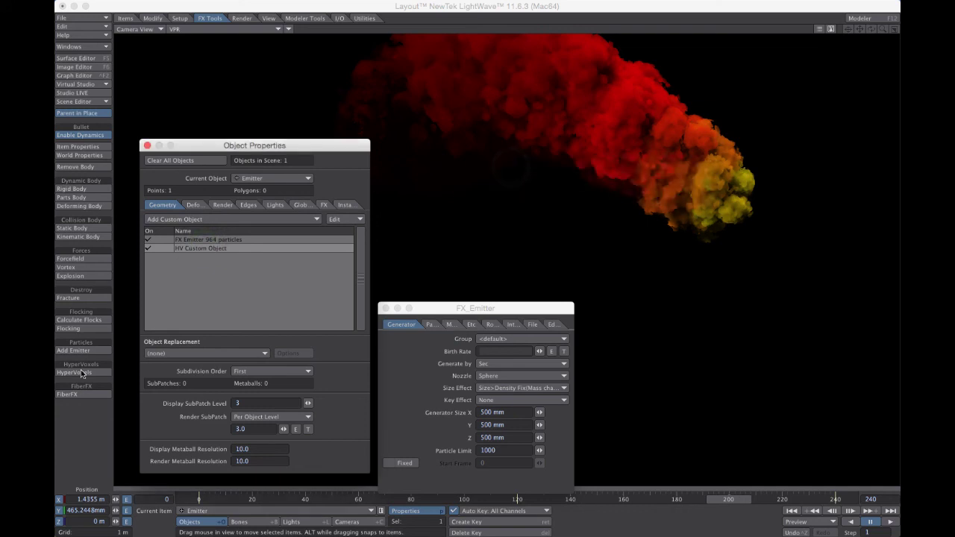
- Review the HyperVoxels settings again, and close them and the object properties, leaving only the FX_Emitter window open
{"action": "left_click", "coordinate": [75, 372]}
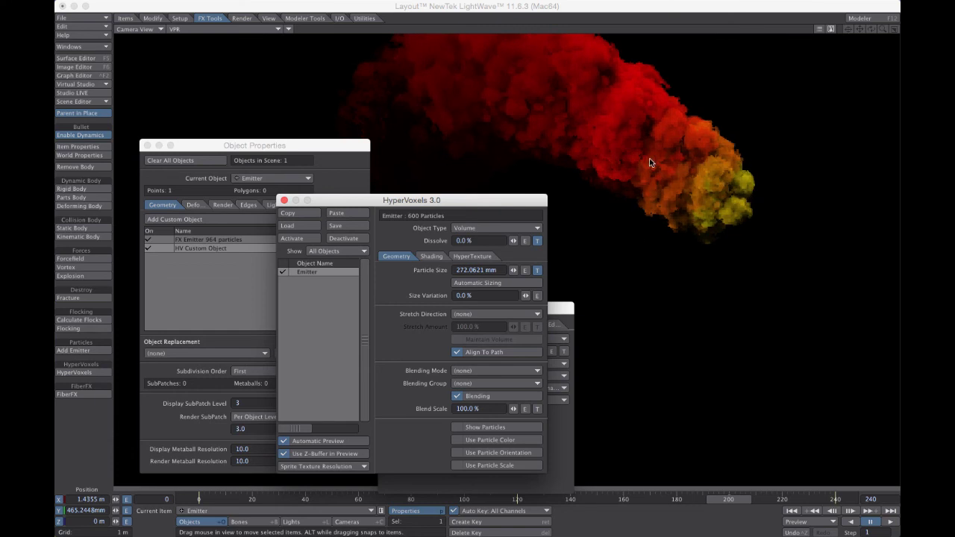
{"action": "left_click", "coordinate": [283, 200]}
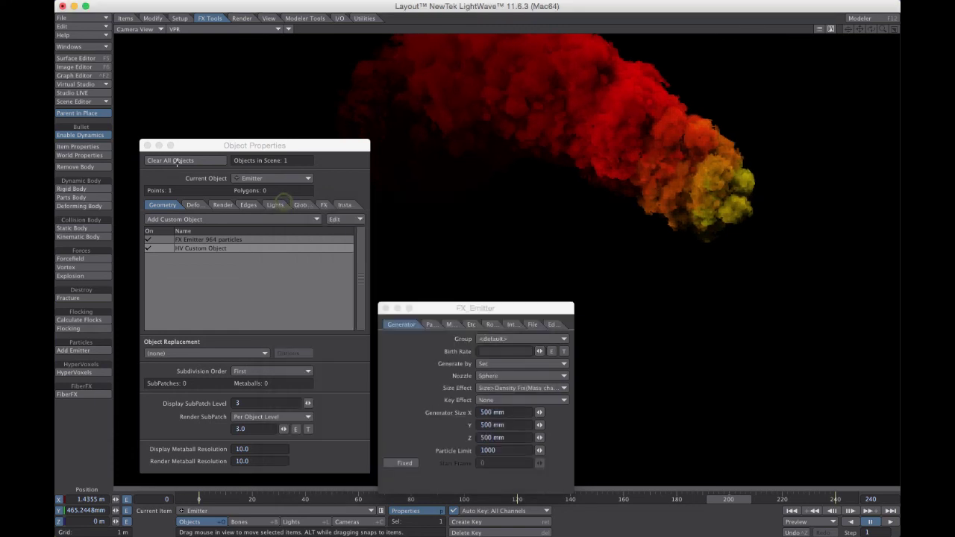
{"action": "left_click", "coordinate": [147, 146]}
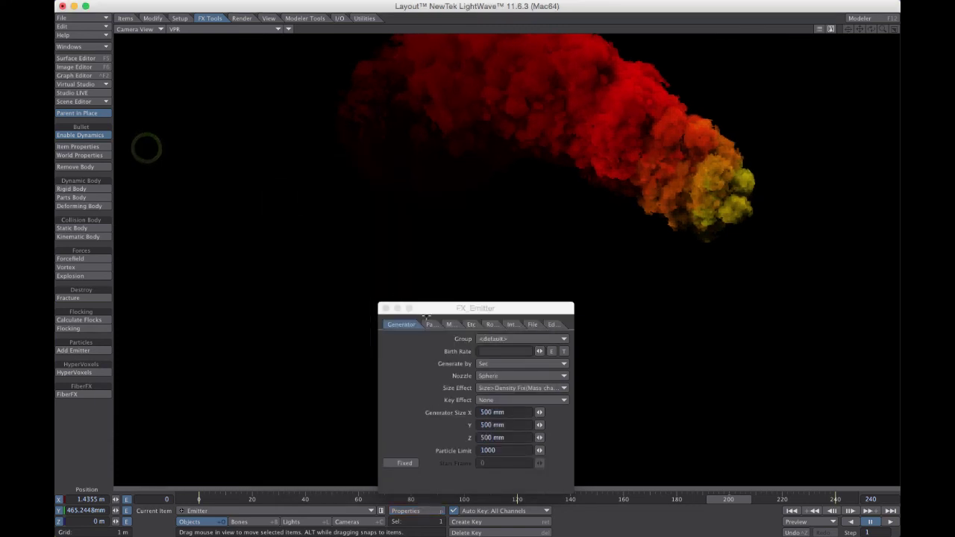
{"action": "left_click_drag", "start_coordinate": [431, 310], "coordinate": [414, 274]}
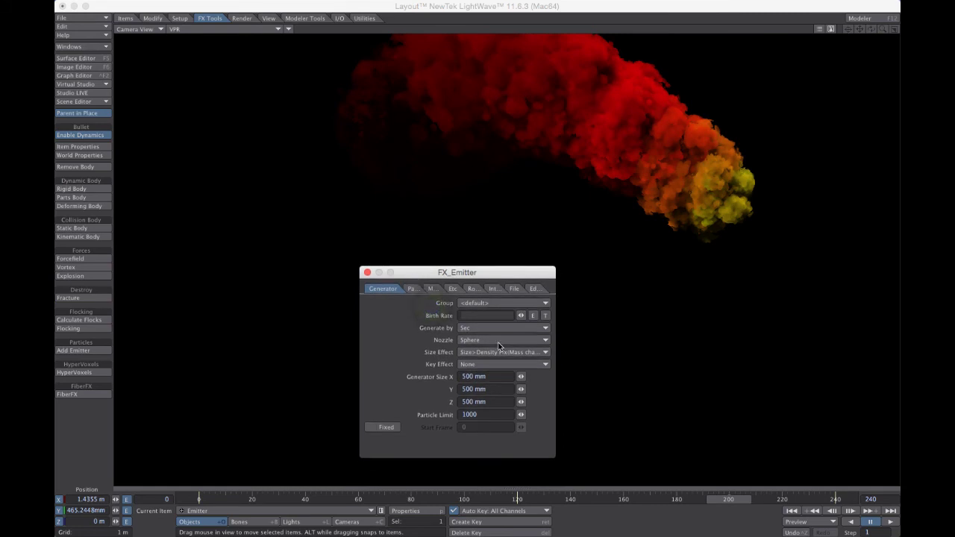